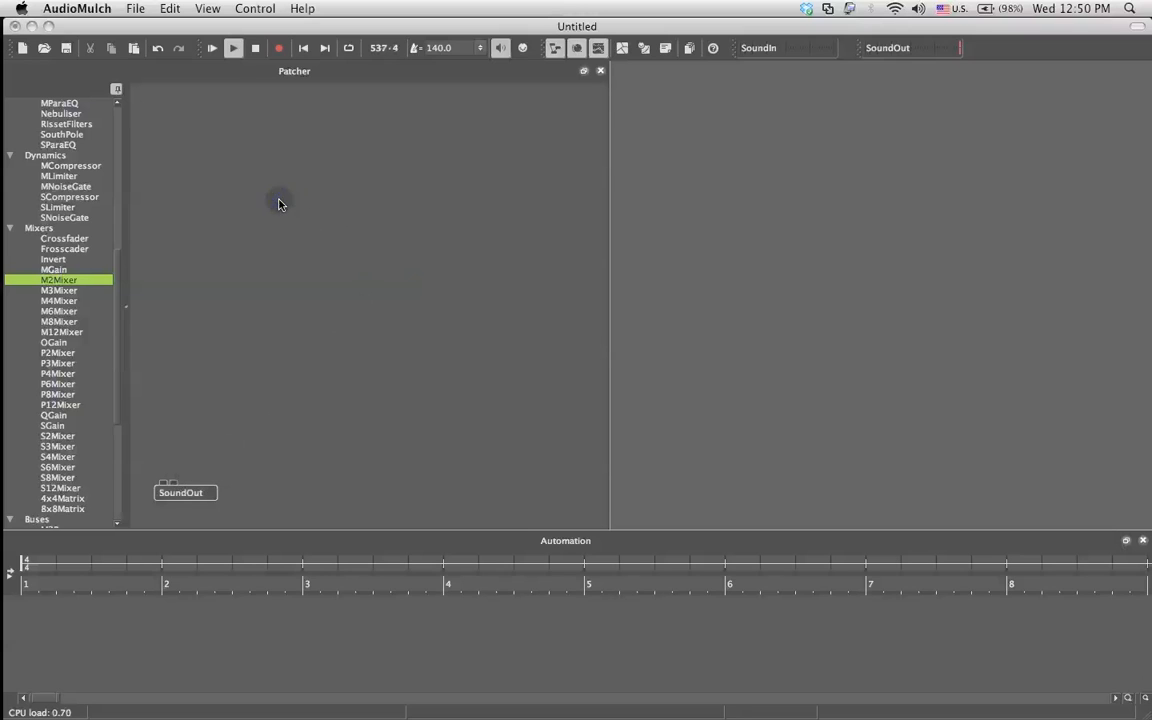
pyautogui.scroll(6, 72, 327)
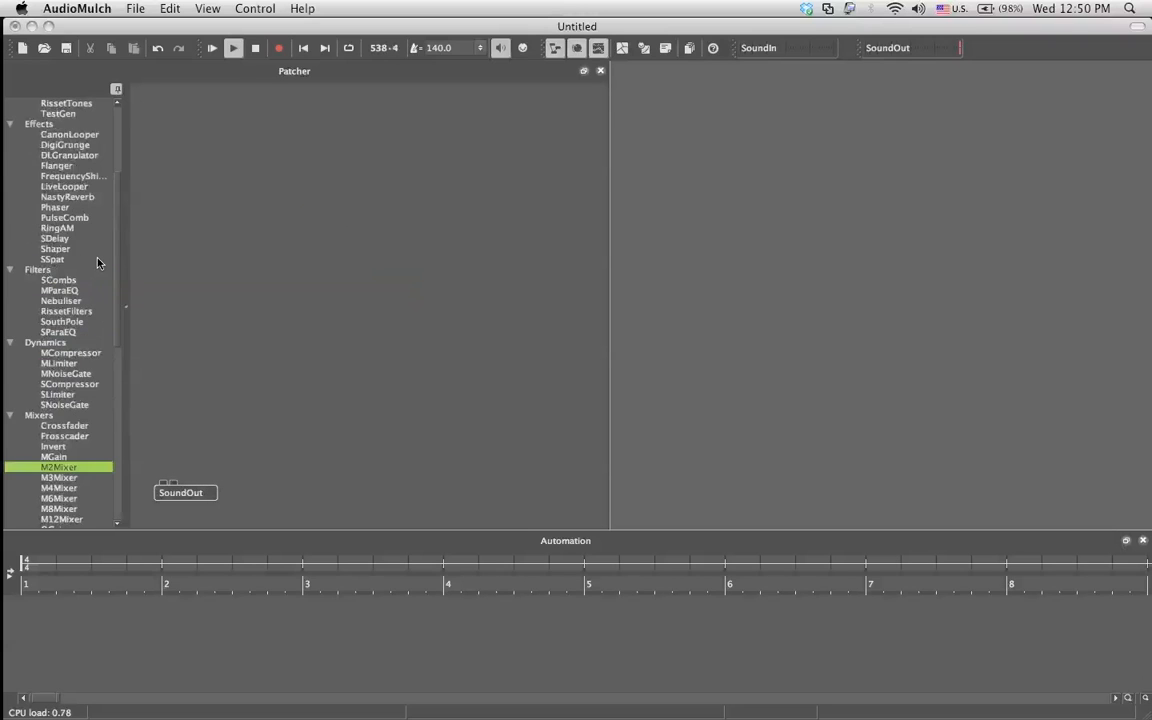
pyautogui.scroll(3, 98, 263)
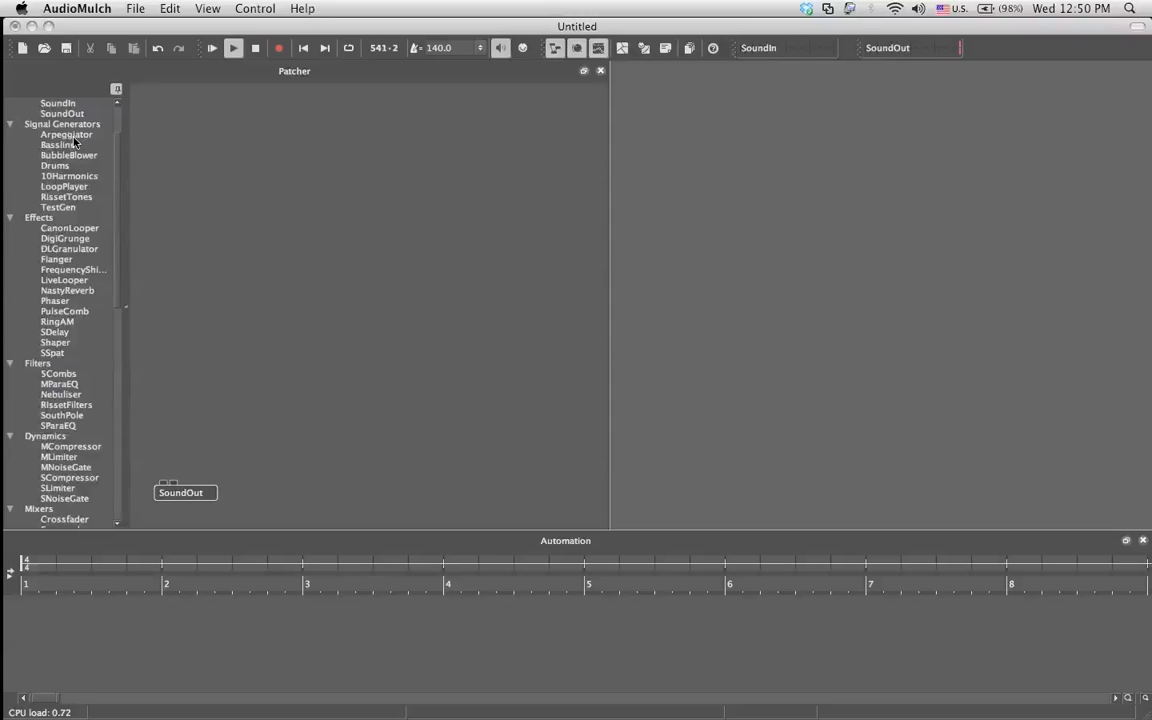
# - Add an Arpeggiator and an M2Mixer module to the Patcher
pyautogui.moveTo(66, 134)
pyautogui.mouseDown()
pyautogui.moveTo(179, 119)
pyautogui.moveTo(168, 111)
pyautogui.mouseUp()
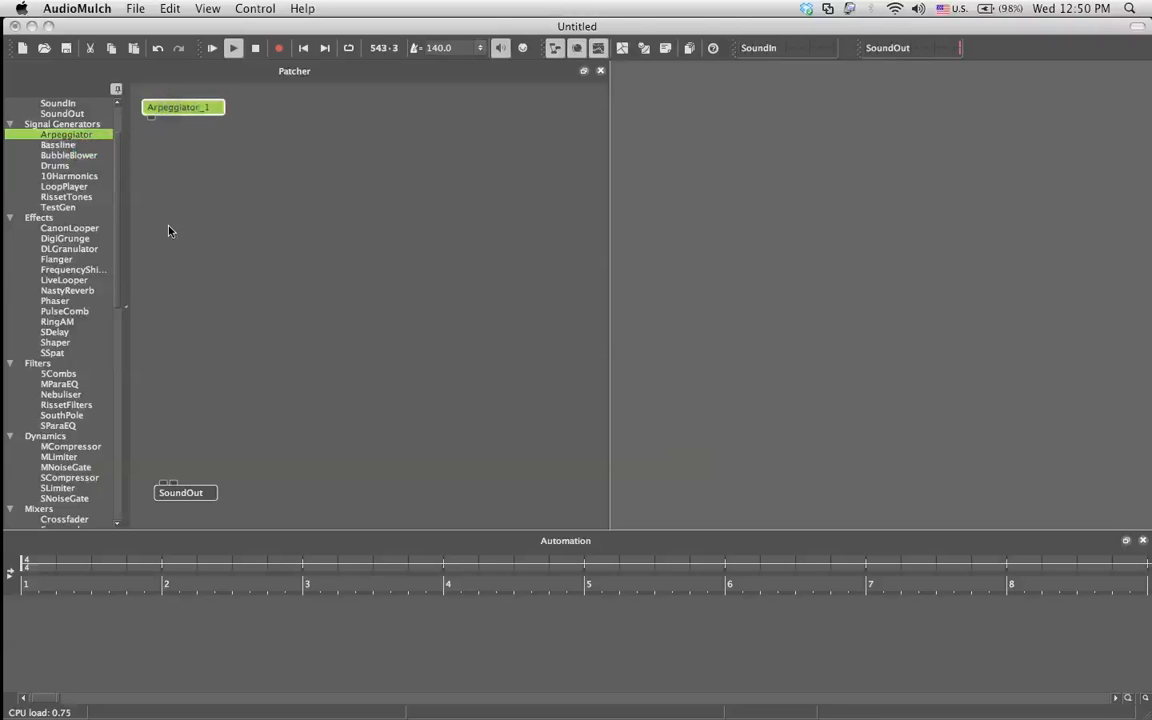
pyautogui.scroll(-5, 52, 388)
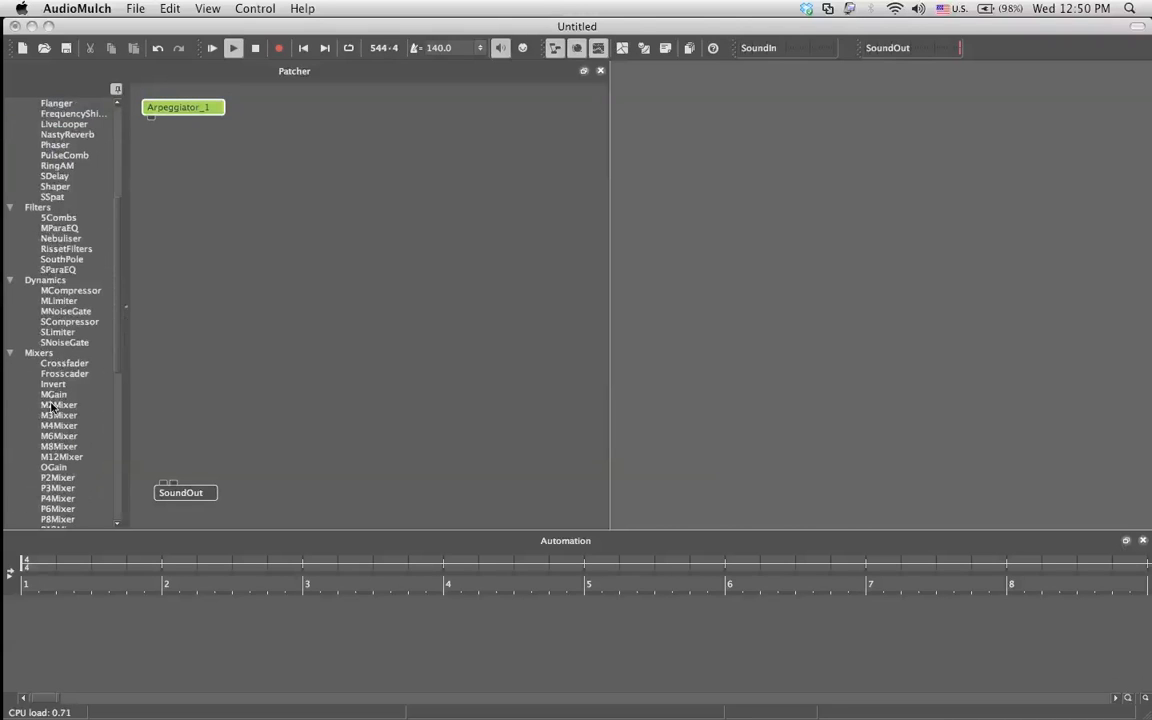
pyautogui.moveTo(51, 408); pyautogui.dragTo(183, 447)
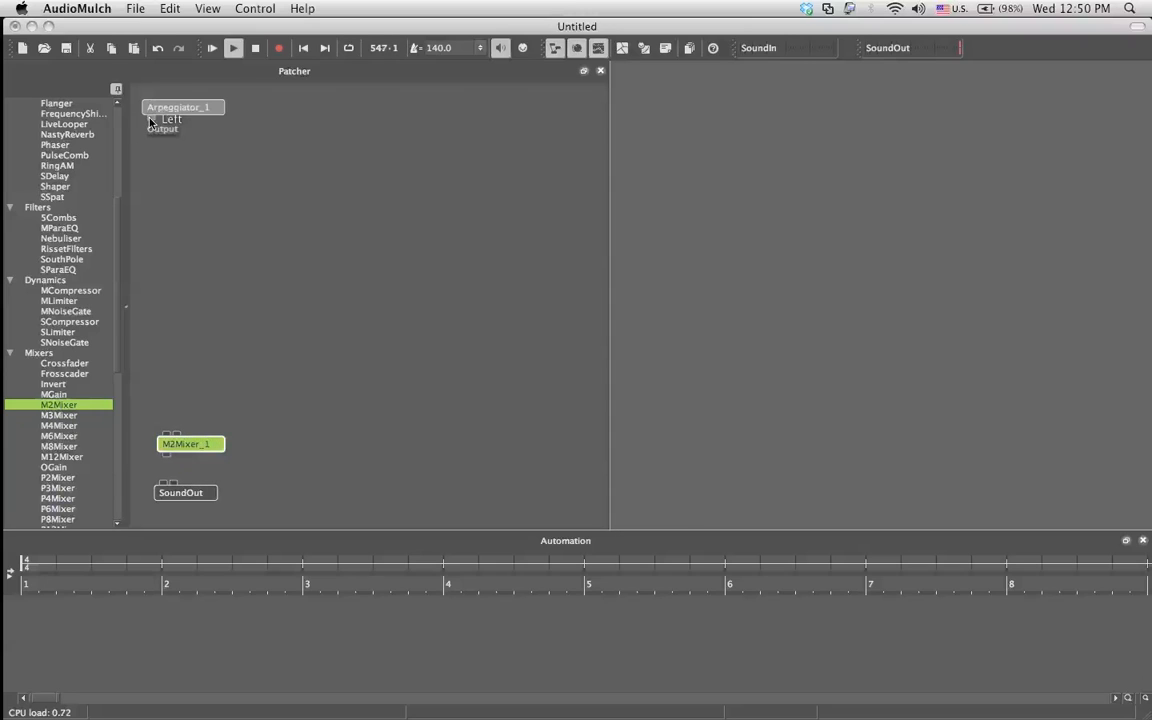
# - Wire Arpeggiator into M2Mixer, and the mixer output into SoundOut's left and right inputs
pyautogui.moveTo(151, 119); pyautogui.dragTo(180, 437)
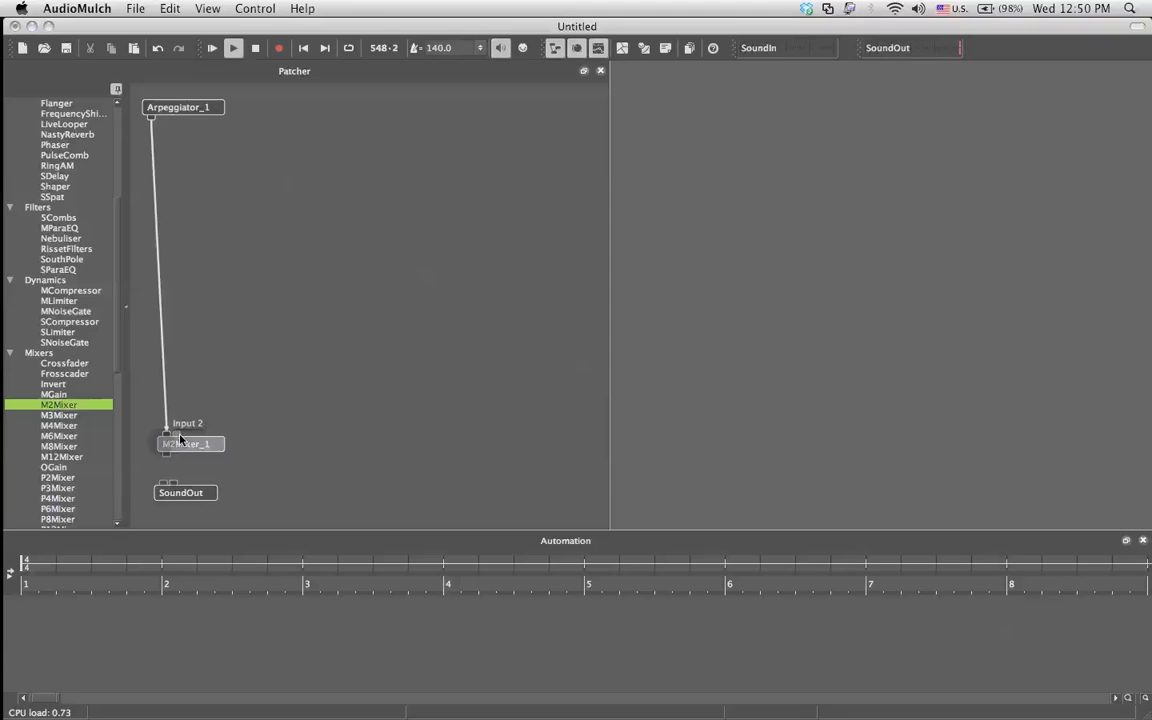
pyautogui.moveTo(166, 454); pyautogui.dragTo(171, 484)
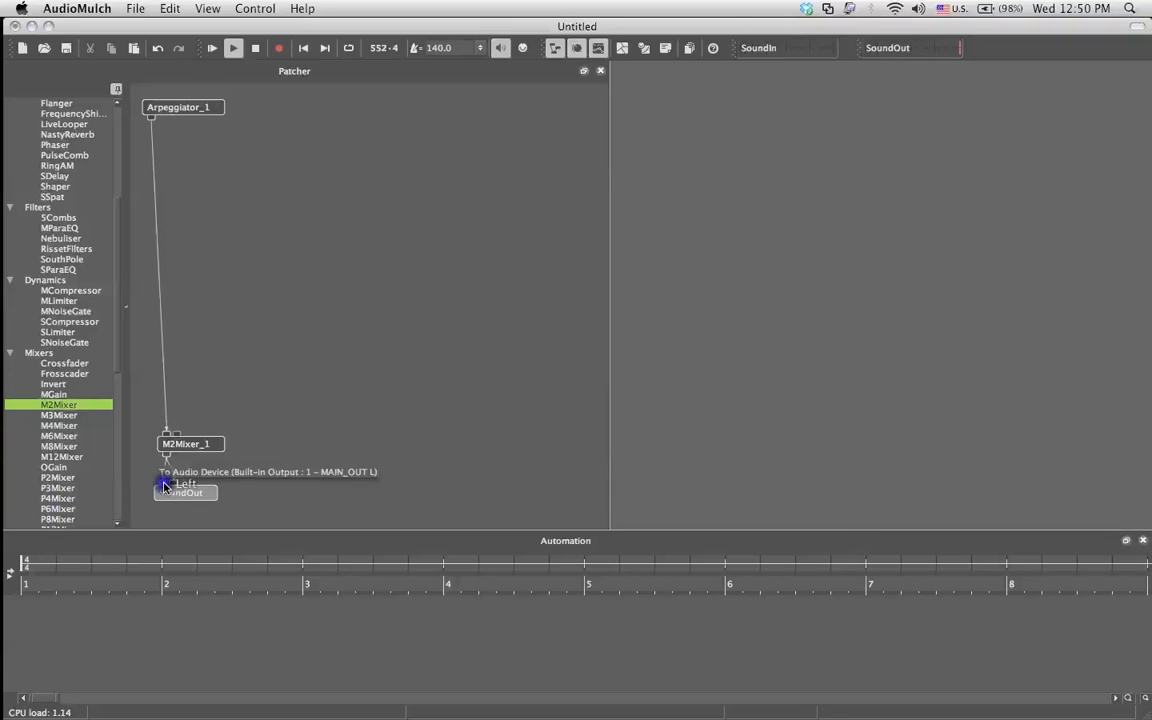
pyautogui.moveTo(175, 487); pyautogui.dragTo(174, 485)
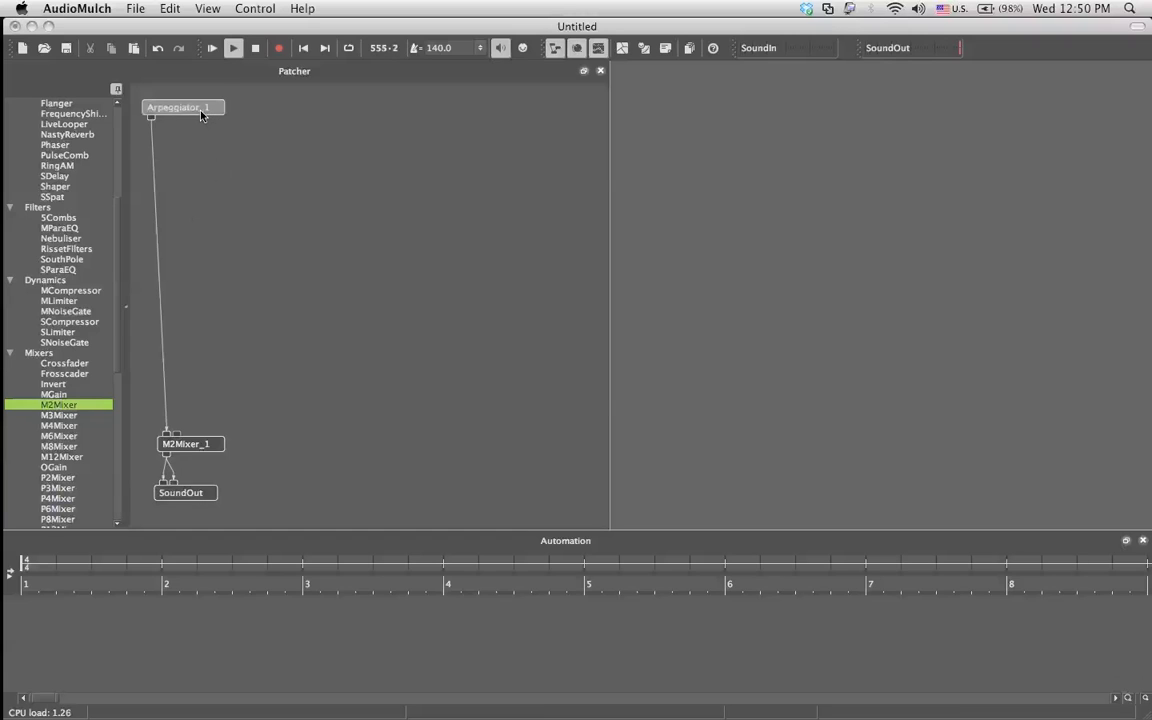
pyautogui.moveTo(201, 115); pyautogui.dragTo(212, 135)
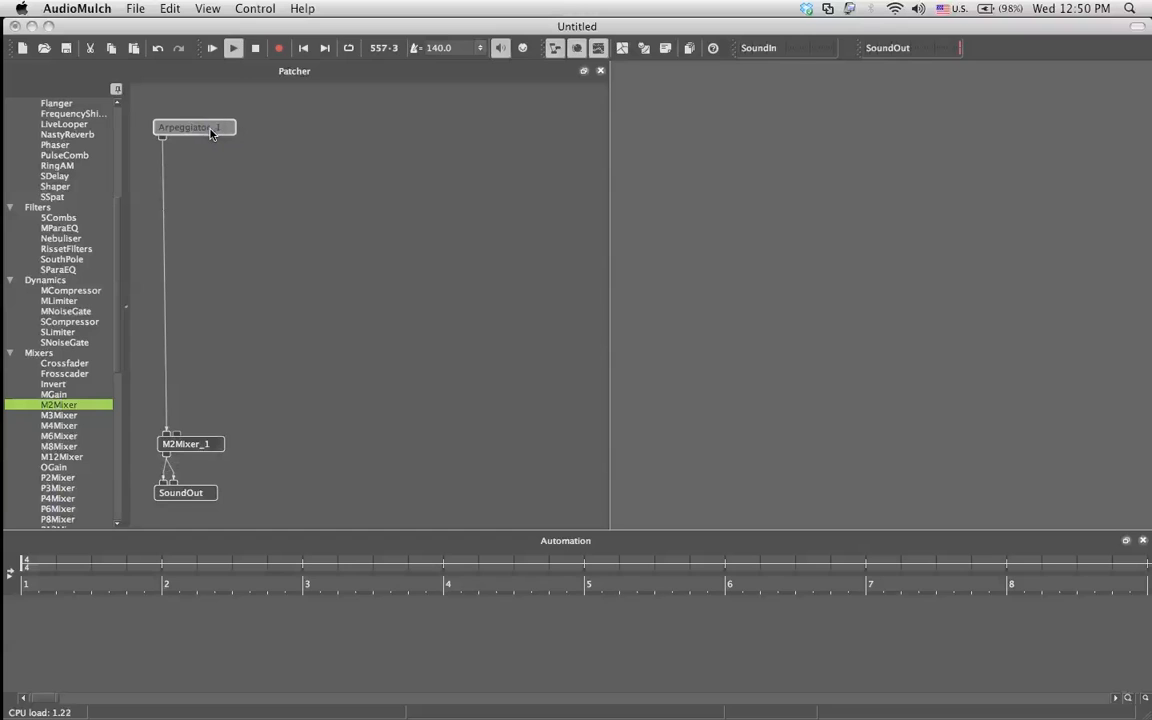
# - Stop playback and set M2Mixer_1's master gain and first input level
pyautogui.doubleClick(211, 131)
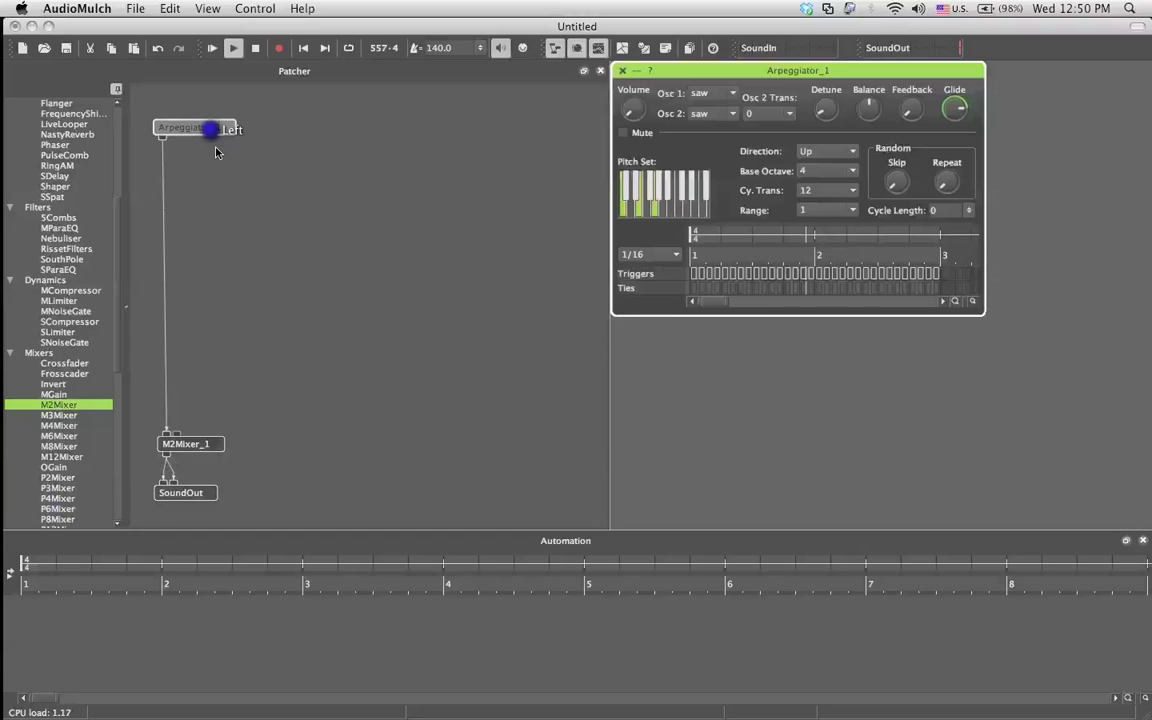
pyautogui.click(255, 47)
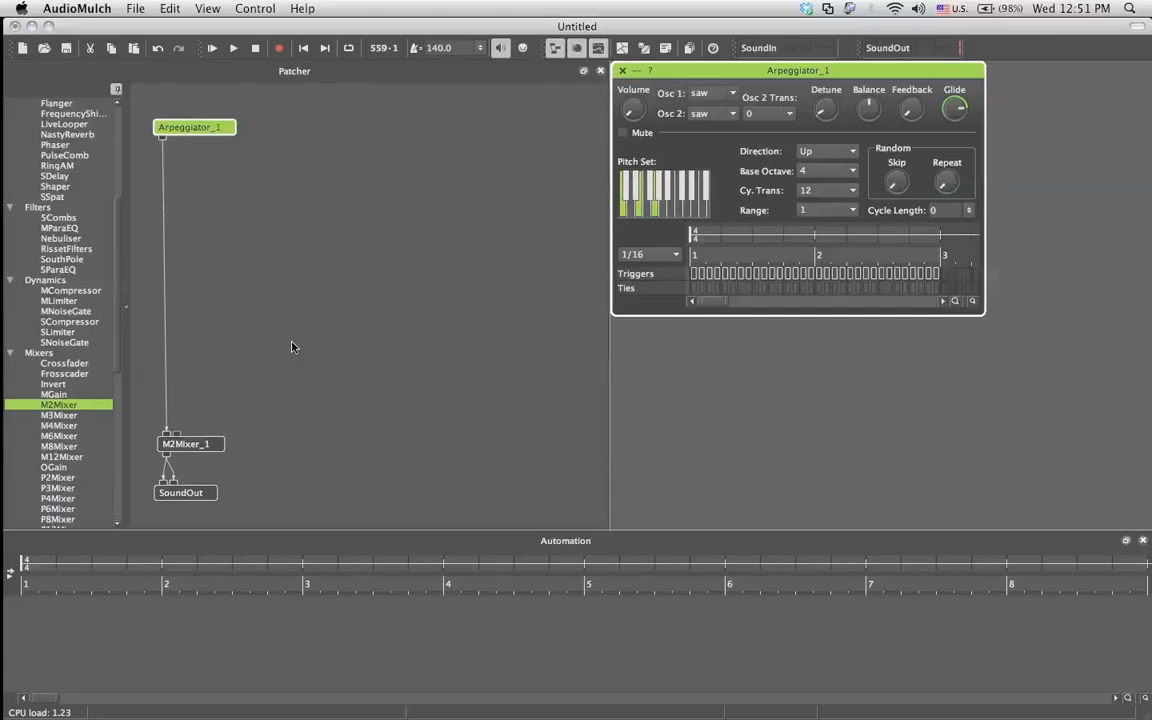
pyautogui.click(195, 443)
pyautogui.moveTo(1015, 118); pyautogui.dragTo(1005, 62)
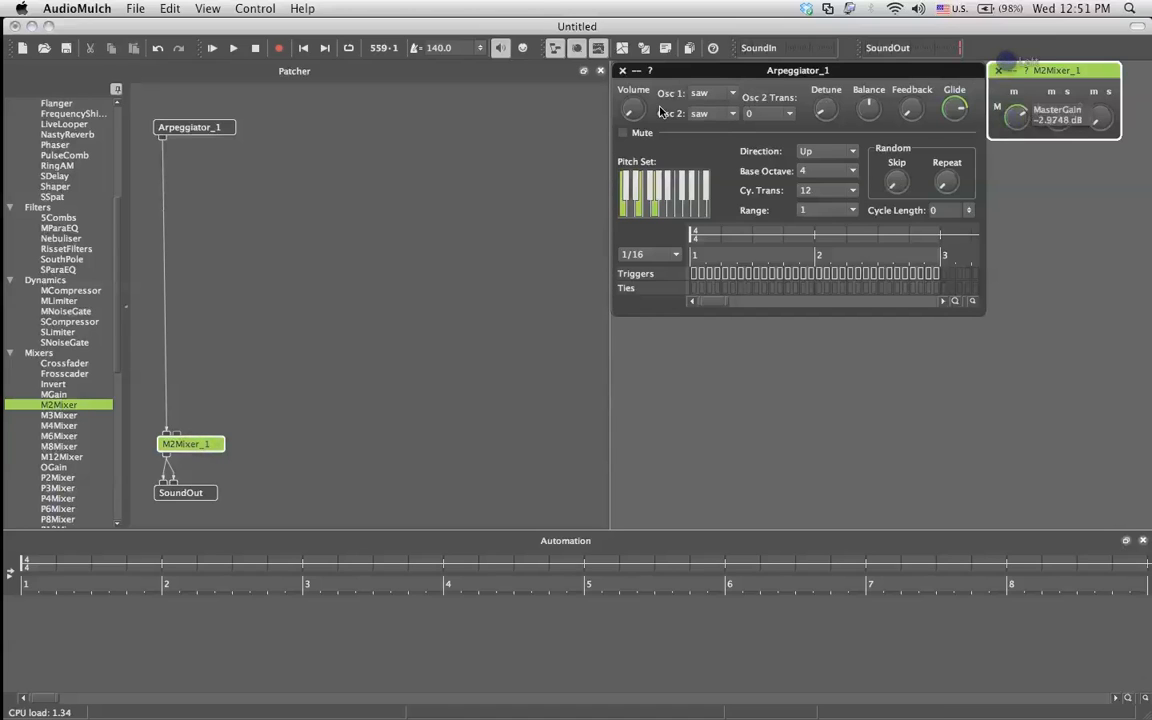
pyautogui.moveTo(1050, 120)
pyautogui.mouseDown()
pyautogui.moveTo(1048, 96)
pyautogui.moveTo(706, 77)
pyautogui.mouseUp()
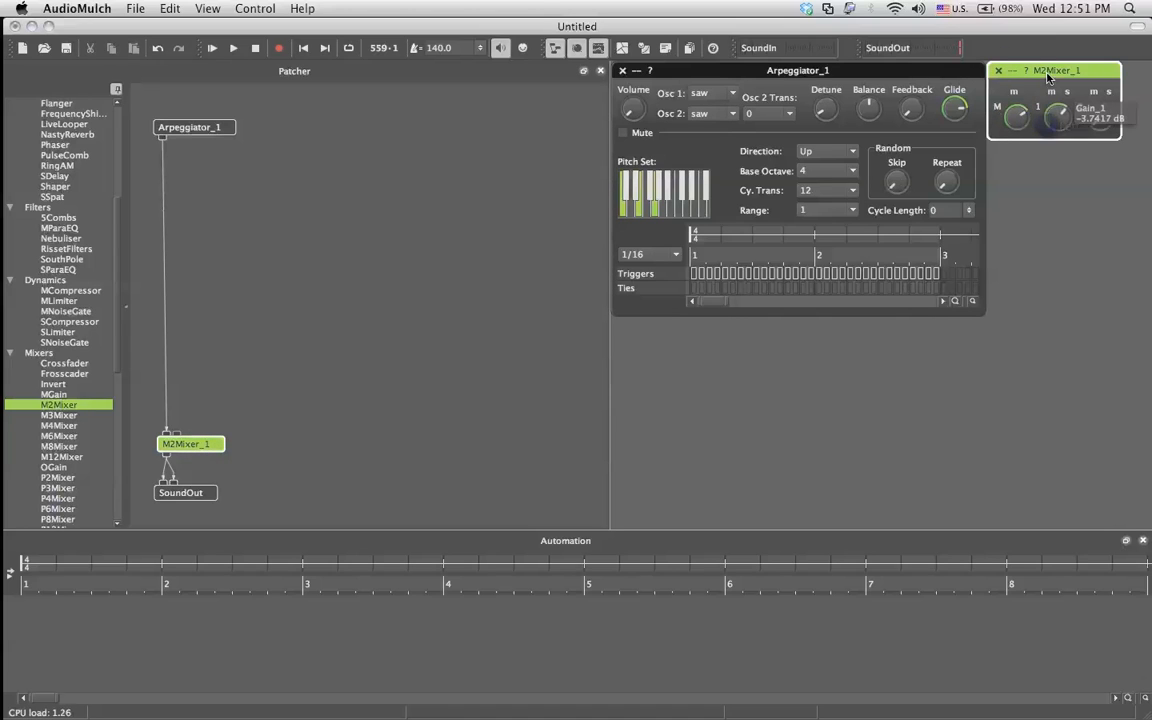
# - Raise Arpeggiator_1's volume to about 0.17
pyautogui.click(706, 77)
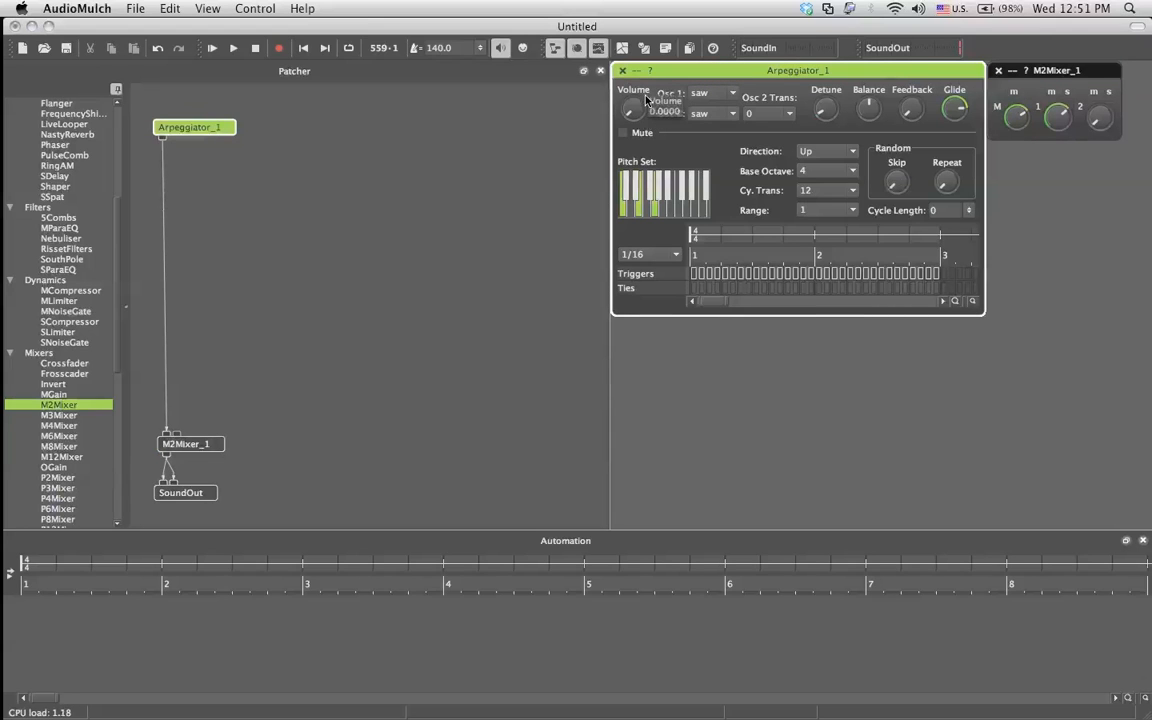
pyautogui.moveTo(645, 122); pyautogui.dragTo(643, 97)
# - Start playback and switch off one note in Arpeggiator_1's pitch set
pyautogui.click(230, 50)
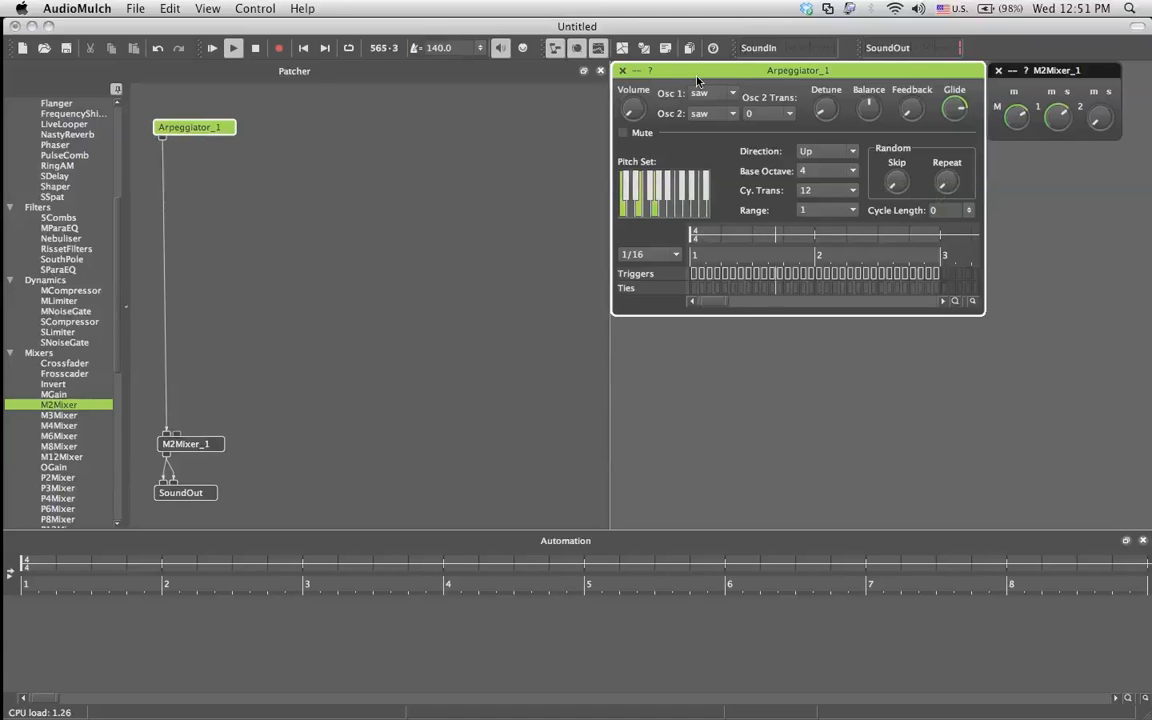
pyautogui.click(636, 208)
pyautogui.click(733, 95)
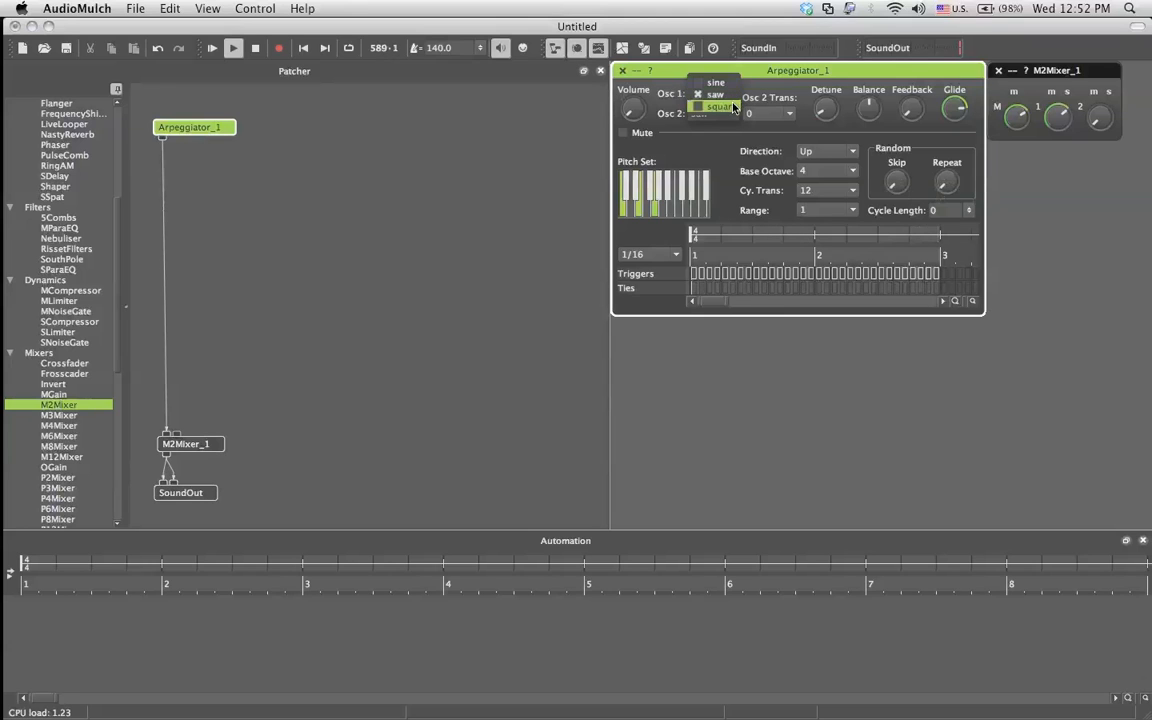
pyautogui.click(715, 94)
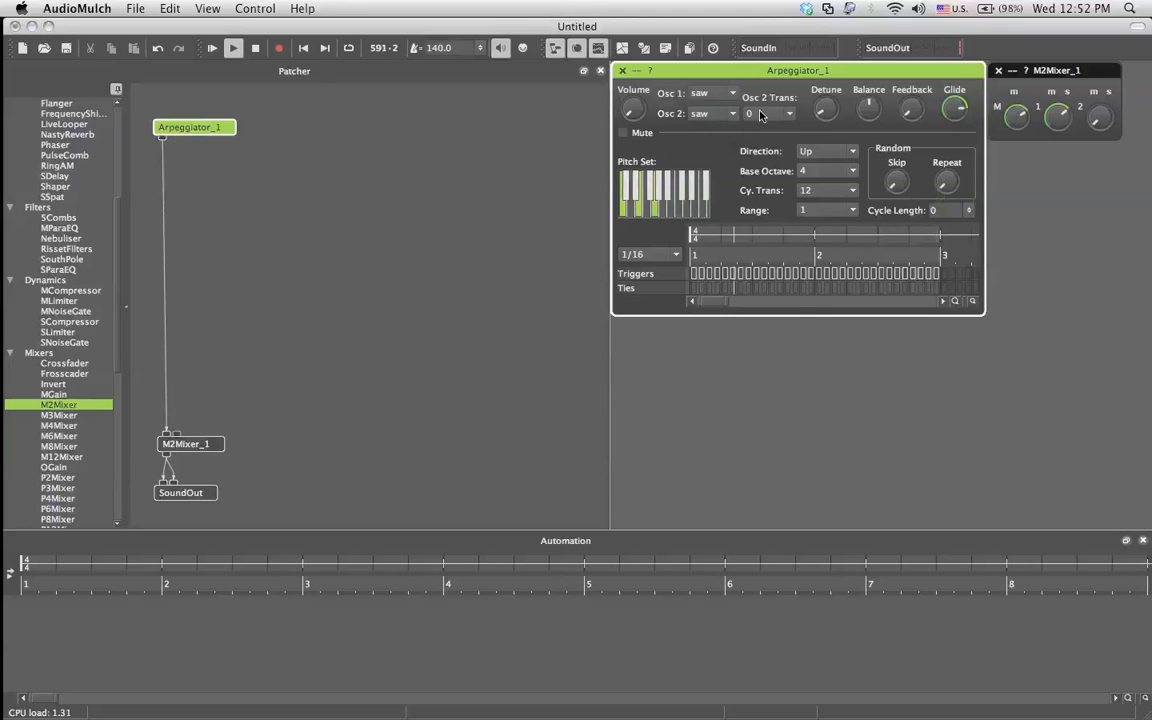
pyautogui.click(755, 114)
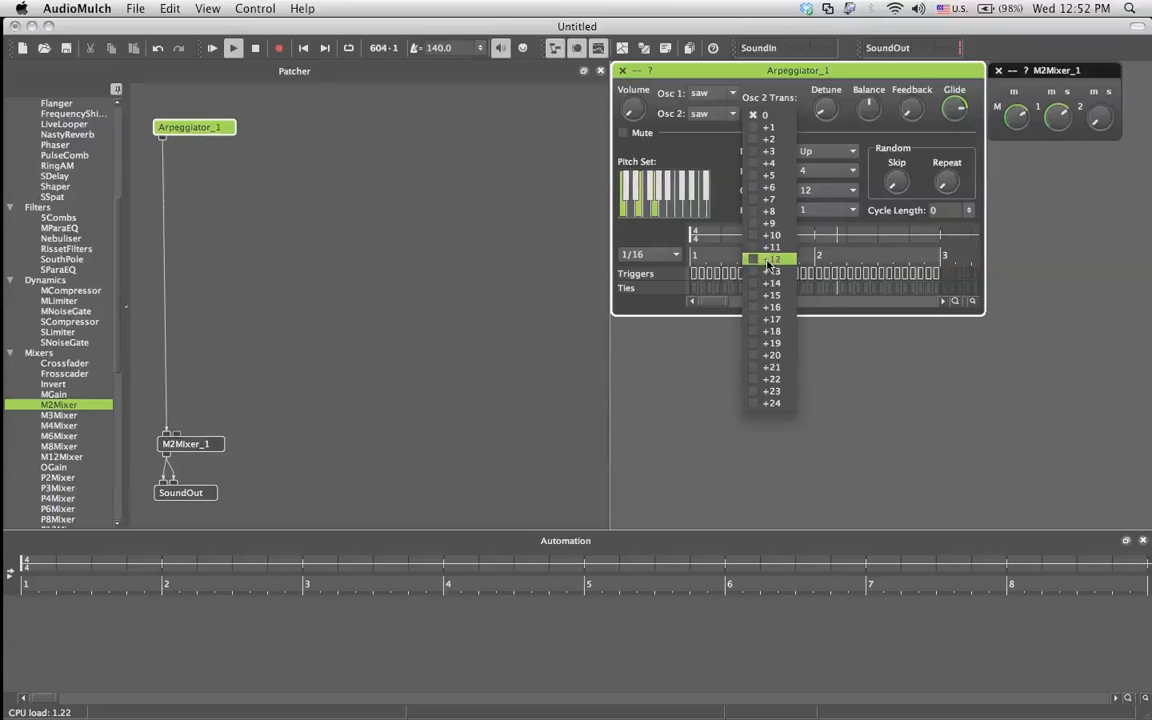
pyautogui.click(706, 68)
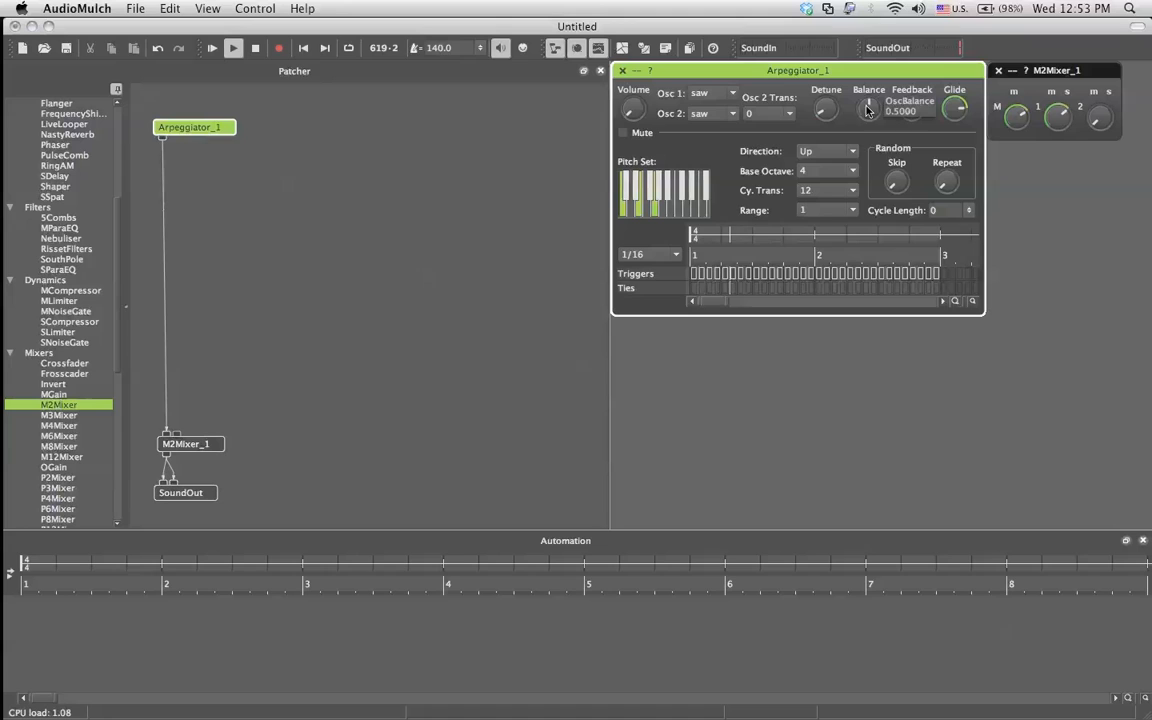
pyautogui.moveTo(868, 110)
pyautogui.moveTo(866, 117); pyautogui.dragTo(867, 148)
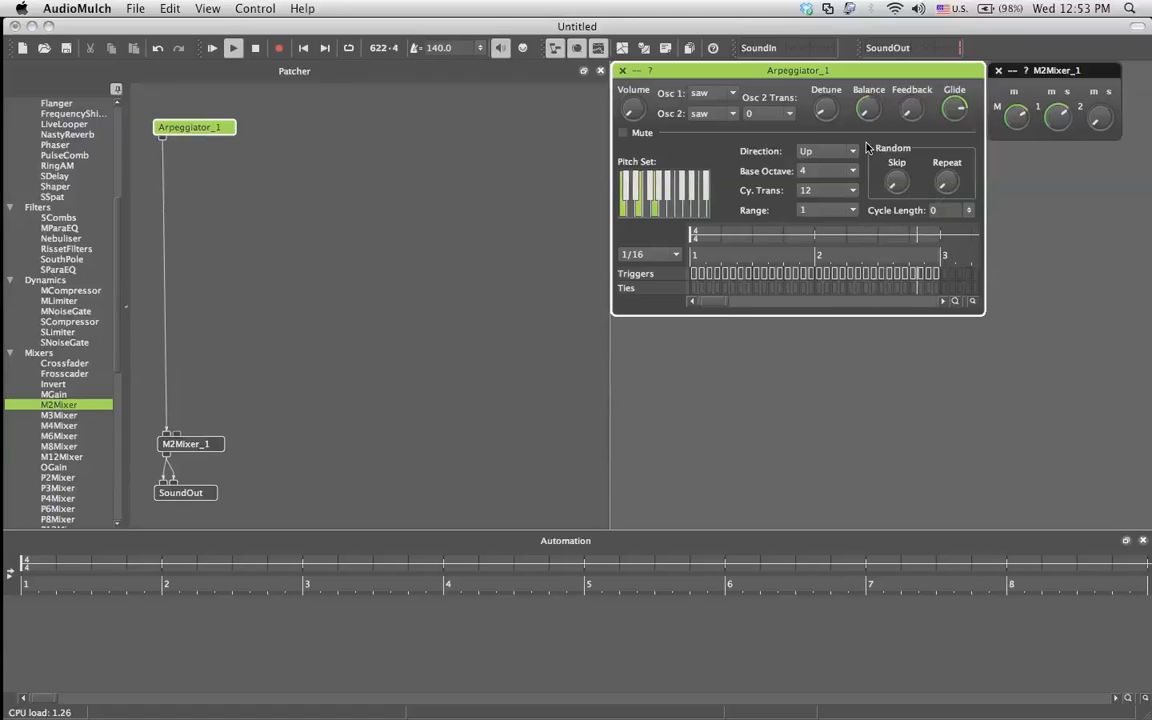
pyautogui.moveTo(867, 148); pyautogui.dragTo(867, 122)
pyautogui.moveTo(868, 110); pyautogui.dragTo(871, 79)
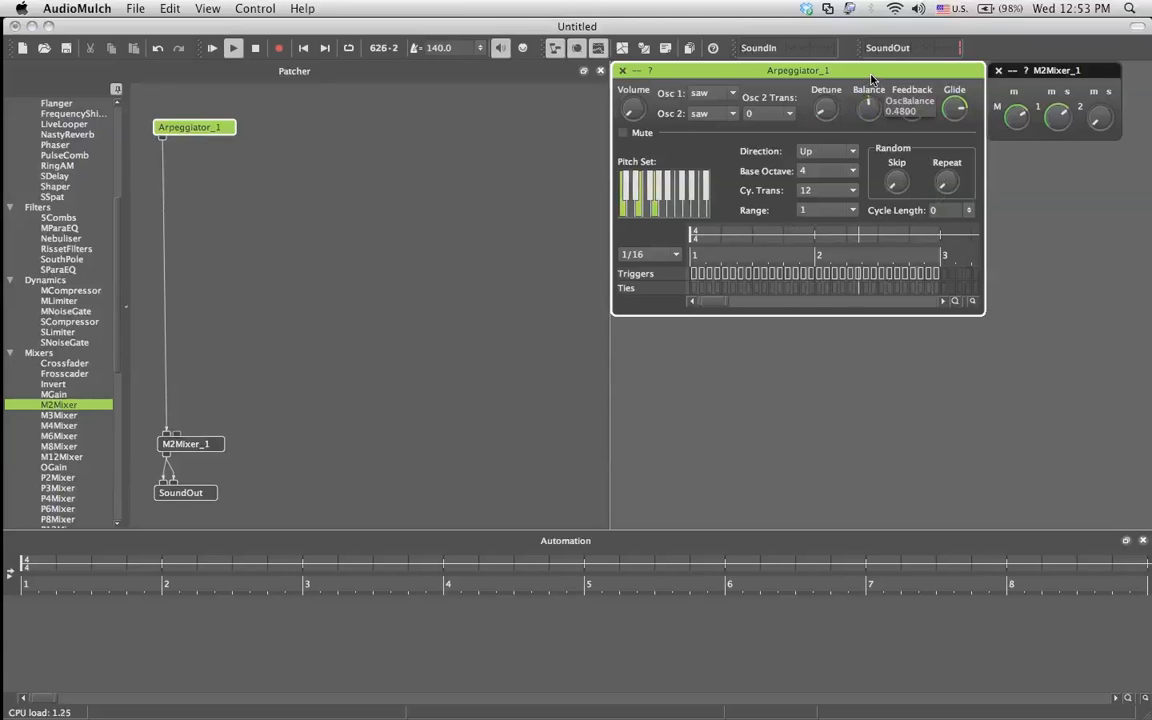
pyautogui.moveTo(871, 79); pyautogui.dragTo(843, 123)
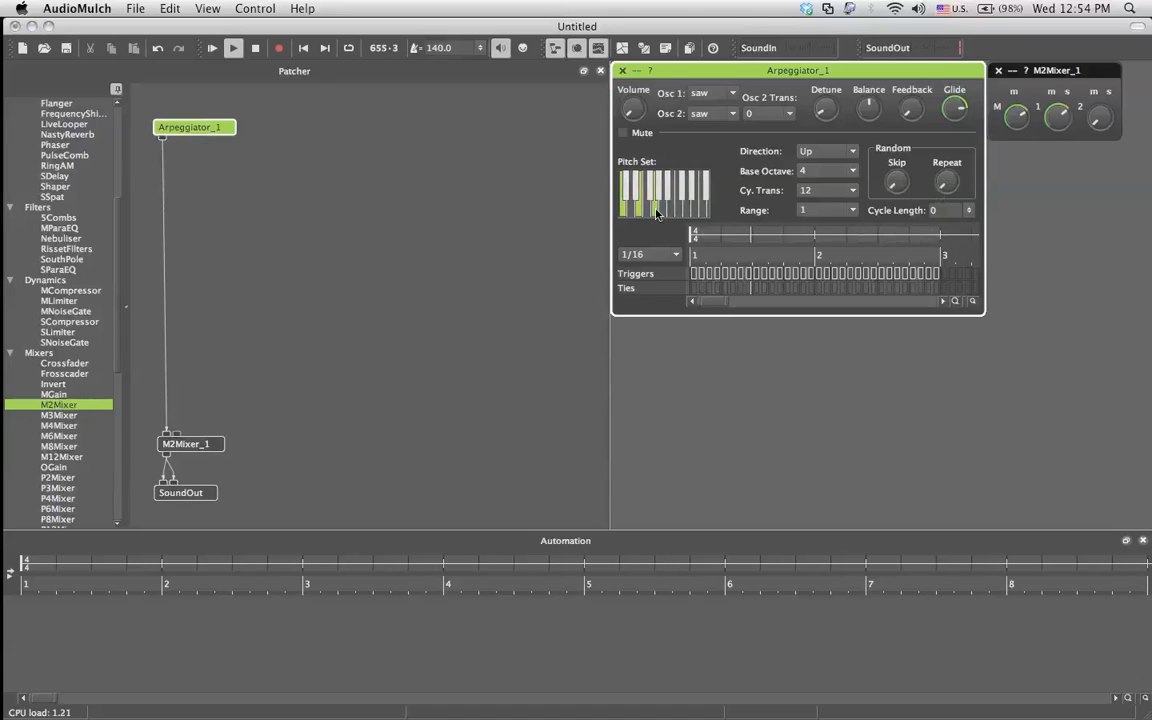
pyautogui.click(825, 151)
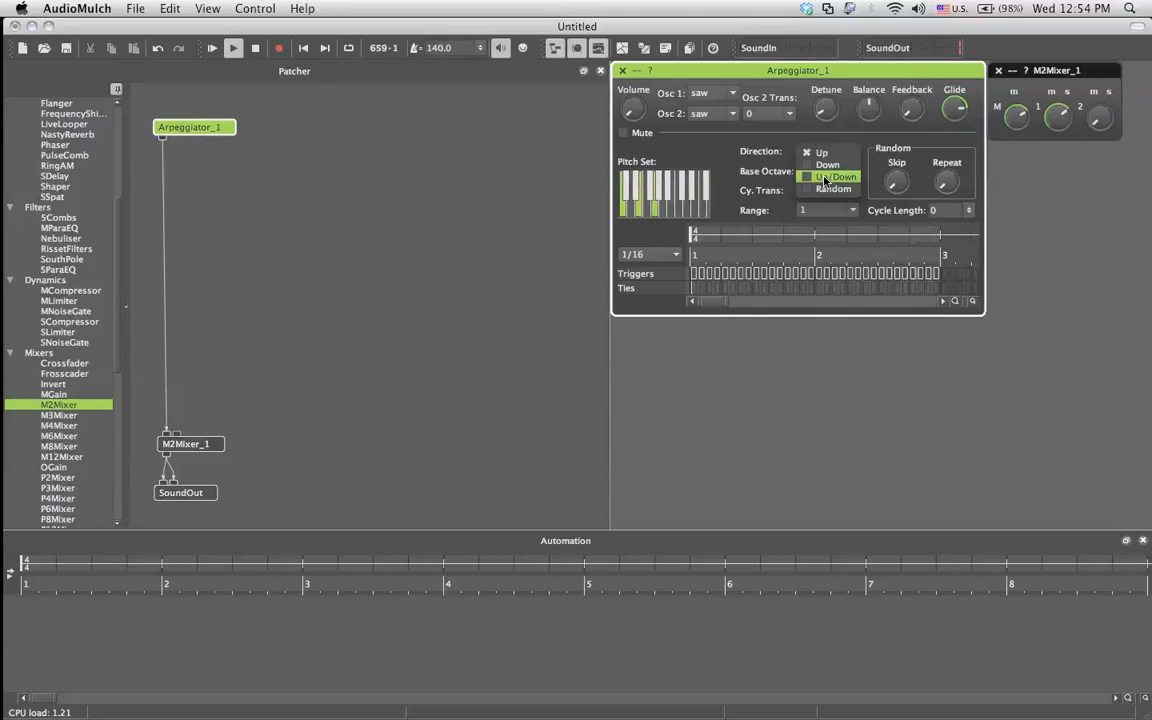
pyautogui.click(622, 132)
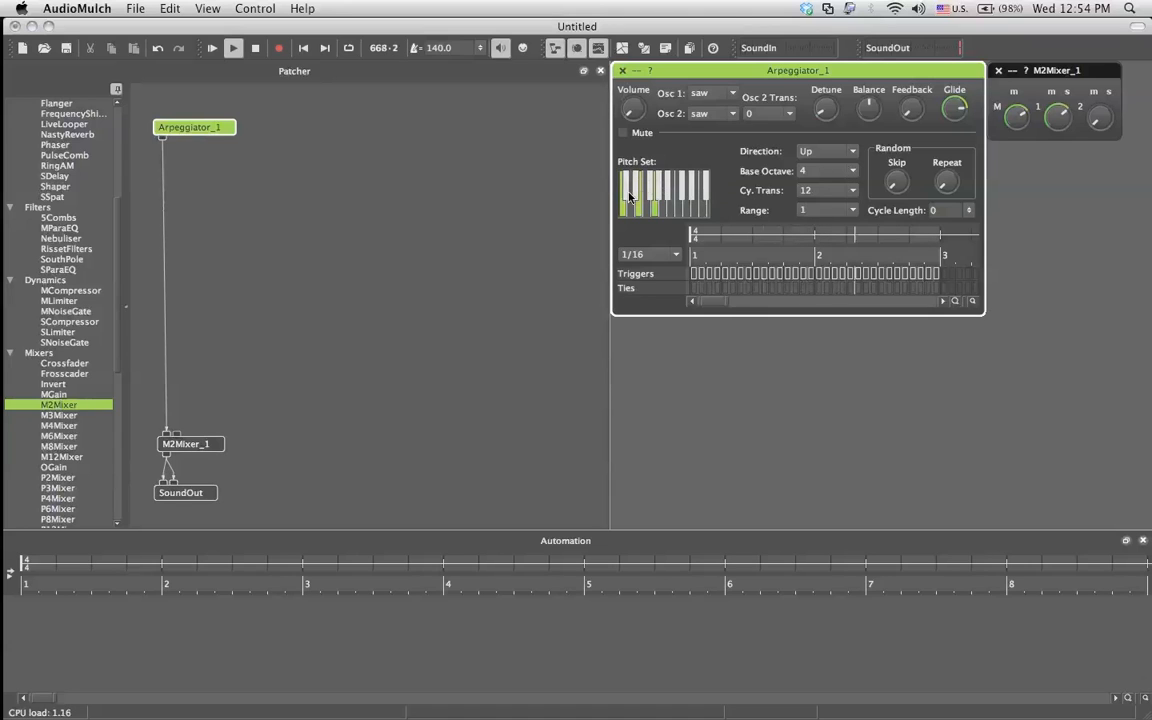
pyautogui.click(816, 172)
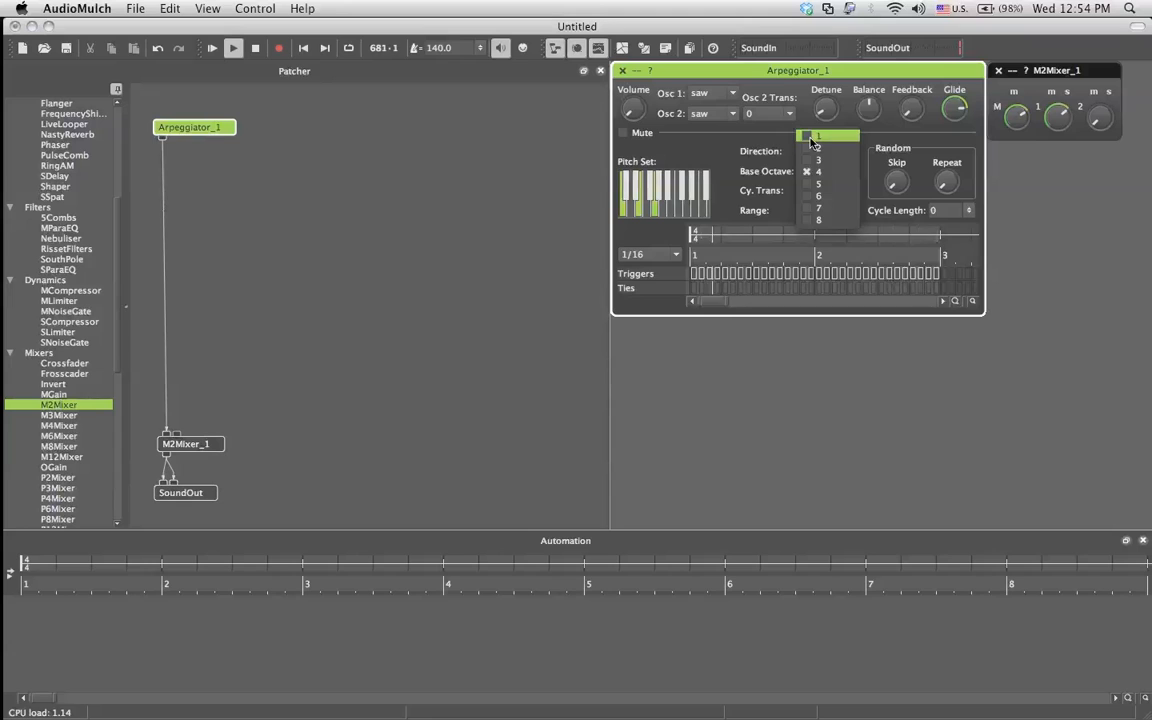
pyautogui.click(818, 171)
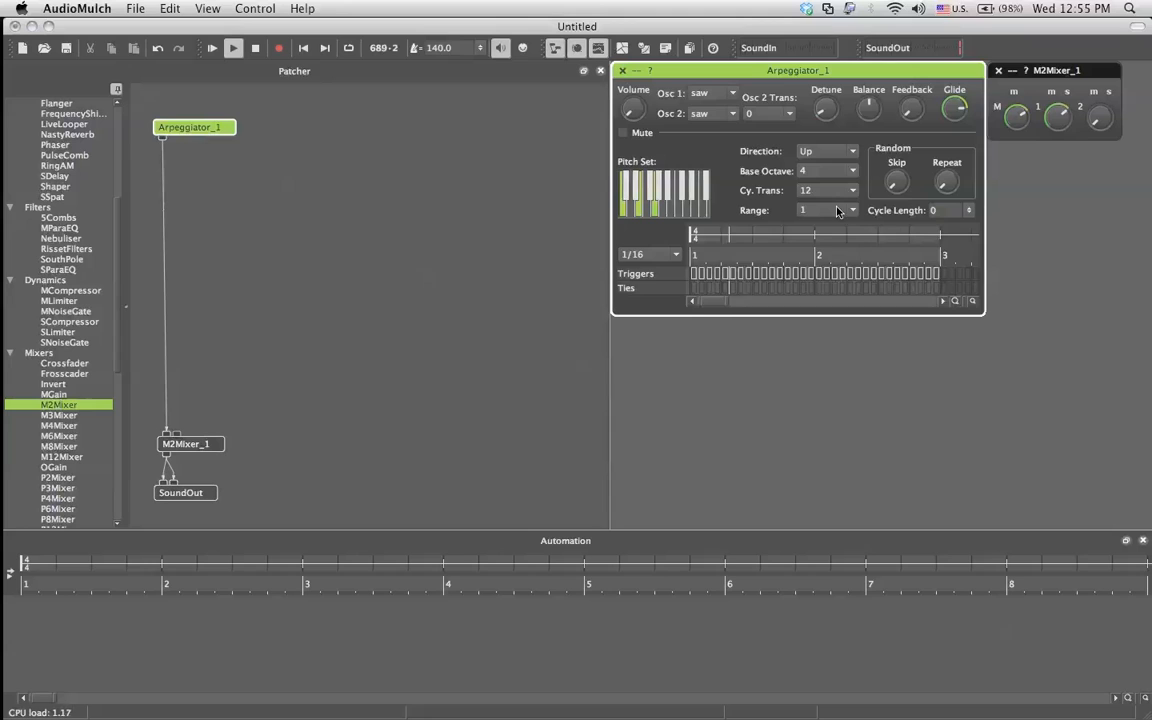
pyautogui.click(852, 210)
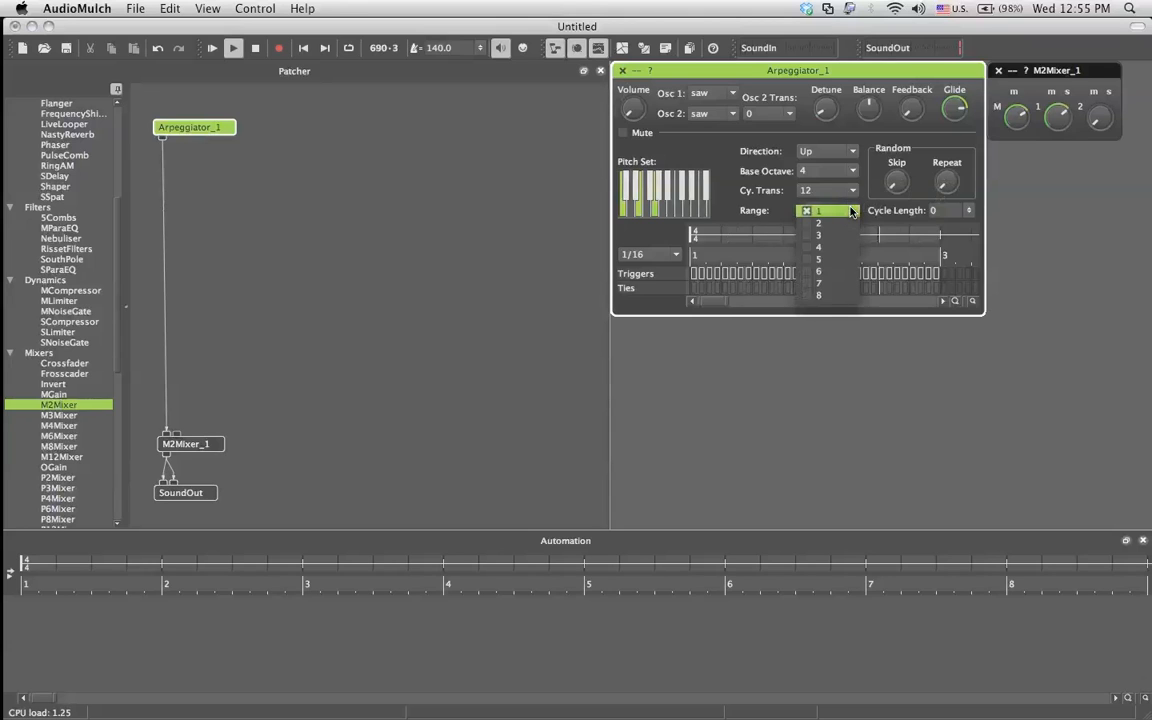
pyautogui.click(768, 198)
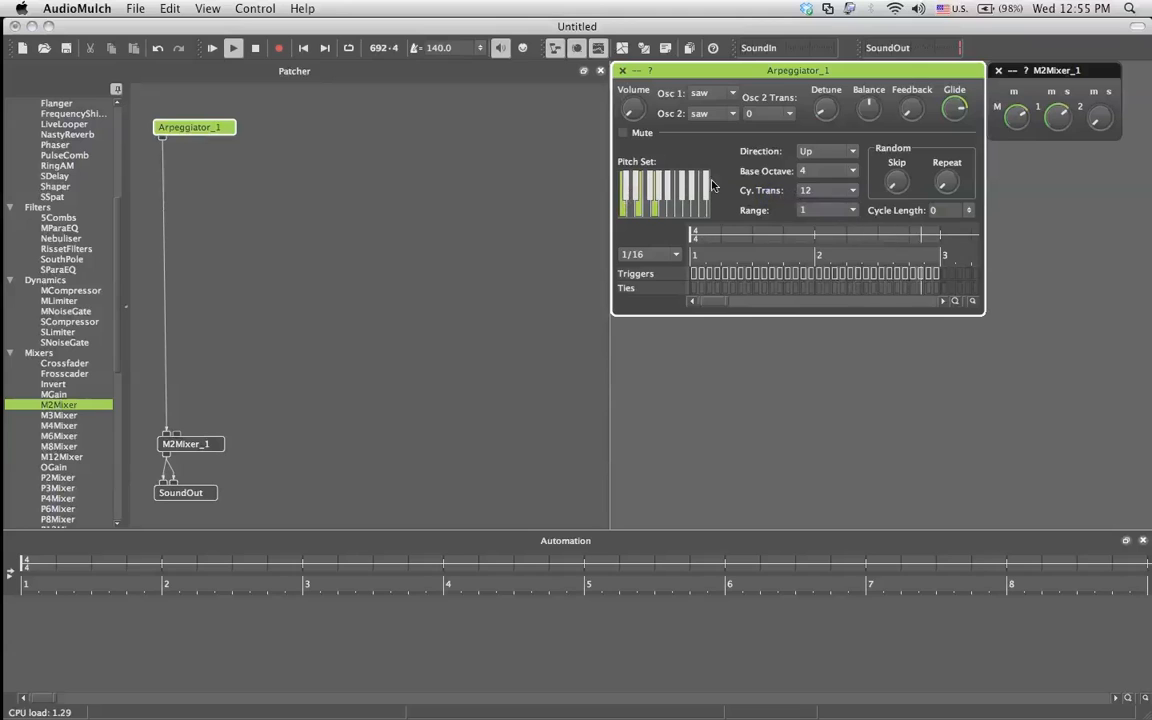
pyautogui.click(839, 214)
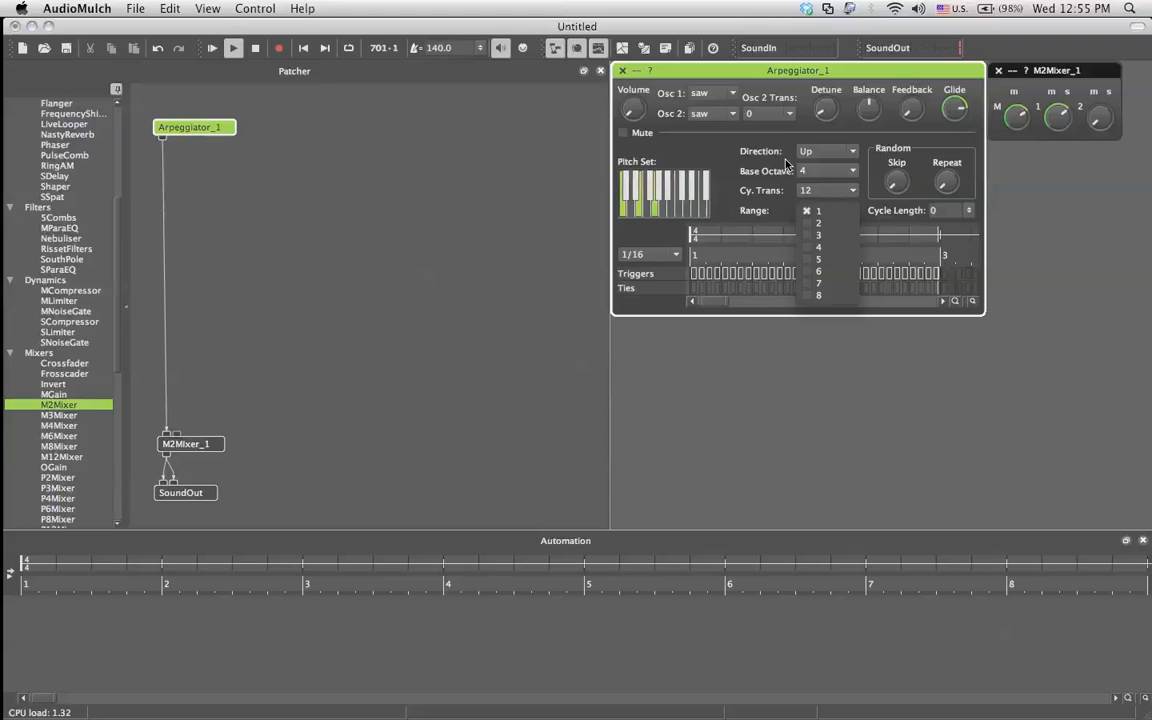
pyautogui.click(823, 160)
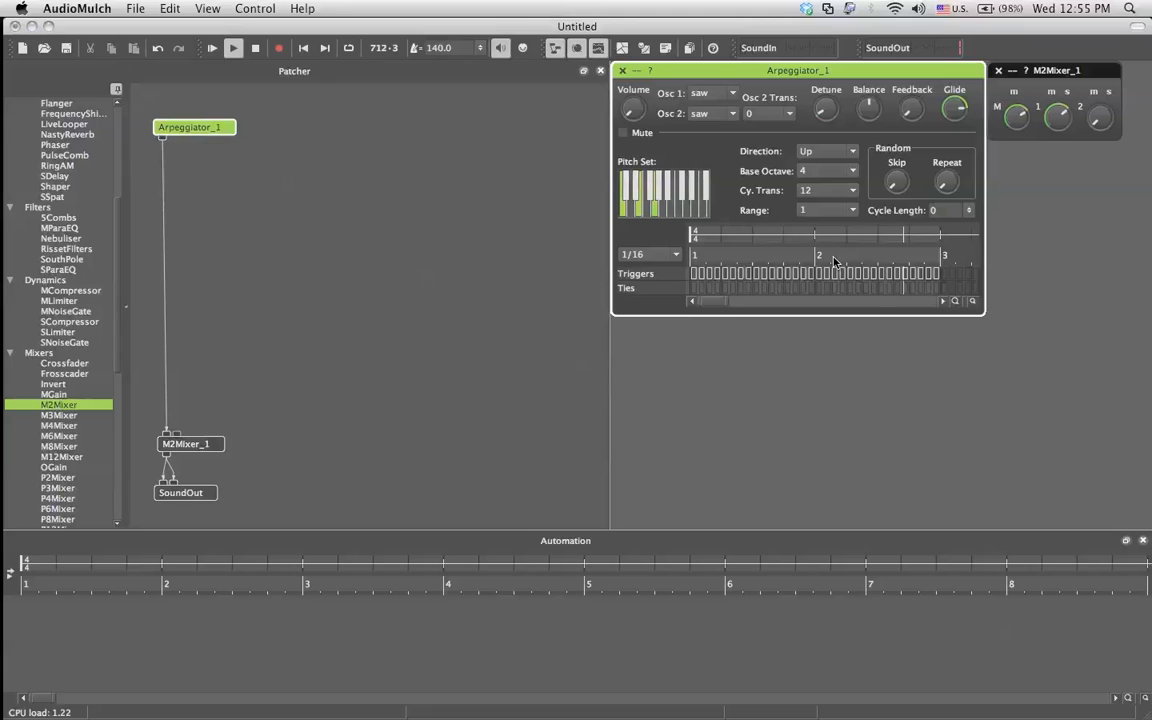
pyautogui.click(695, 236)
# - Try the arpeggiator at whole, quarter and eighth-note step rates
pyautogui.click(659, 258)
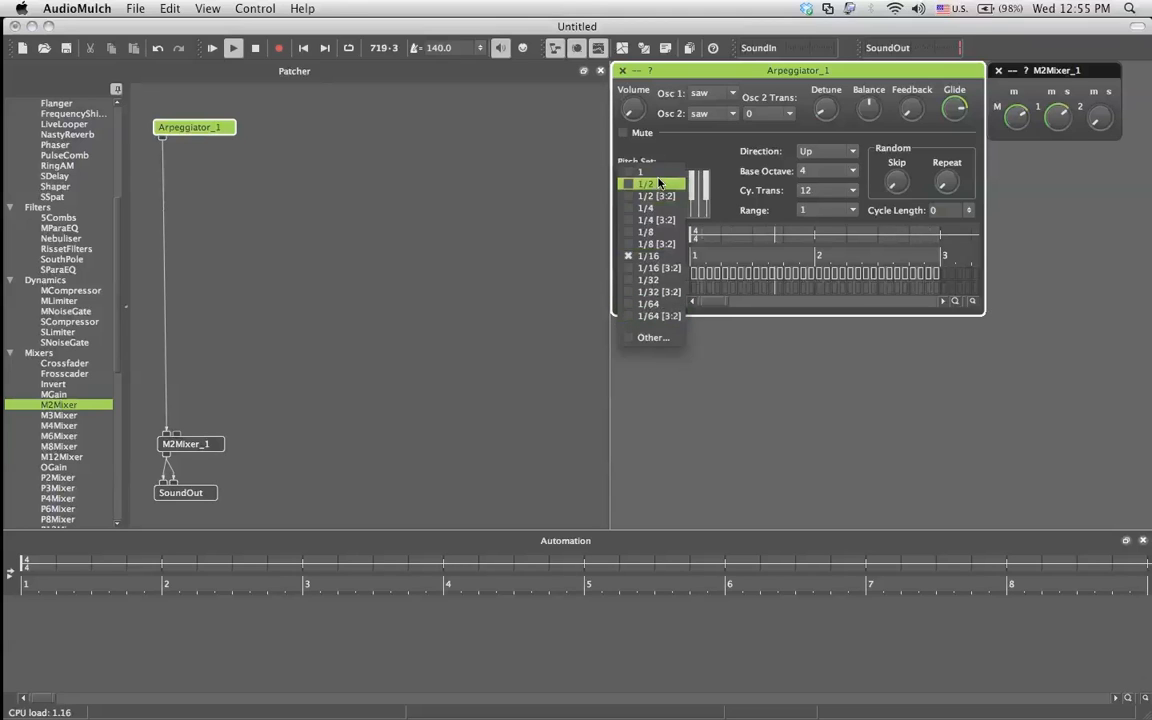
pyautogui.click(671, 152)
pyautogui.click(655, 254)
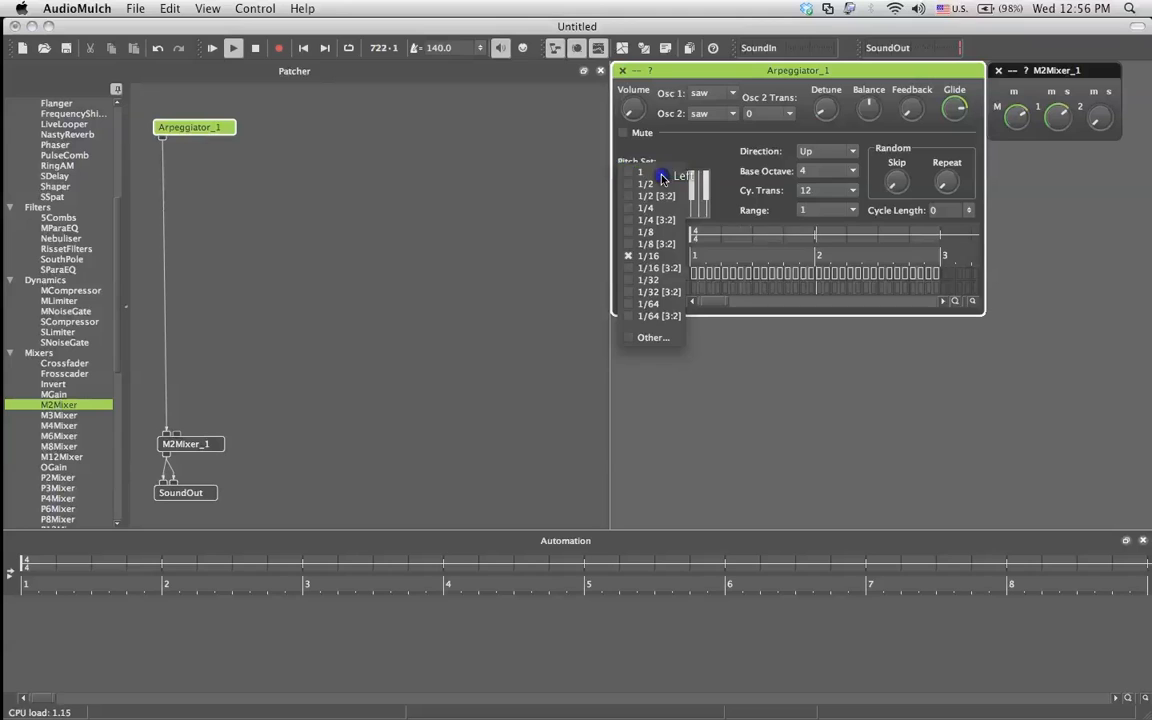
pyautogui.click(661, 180)
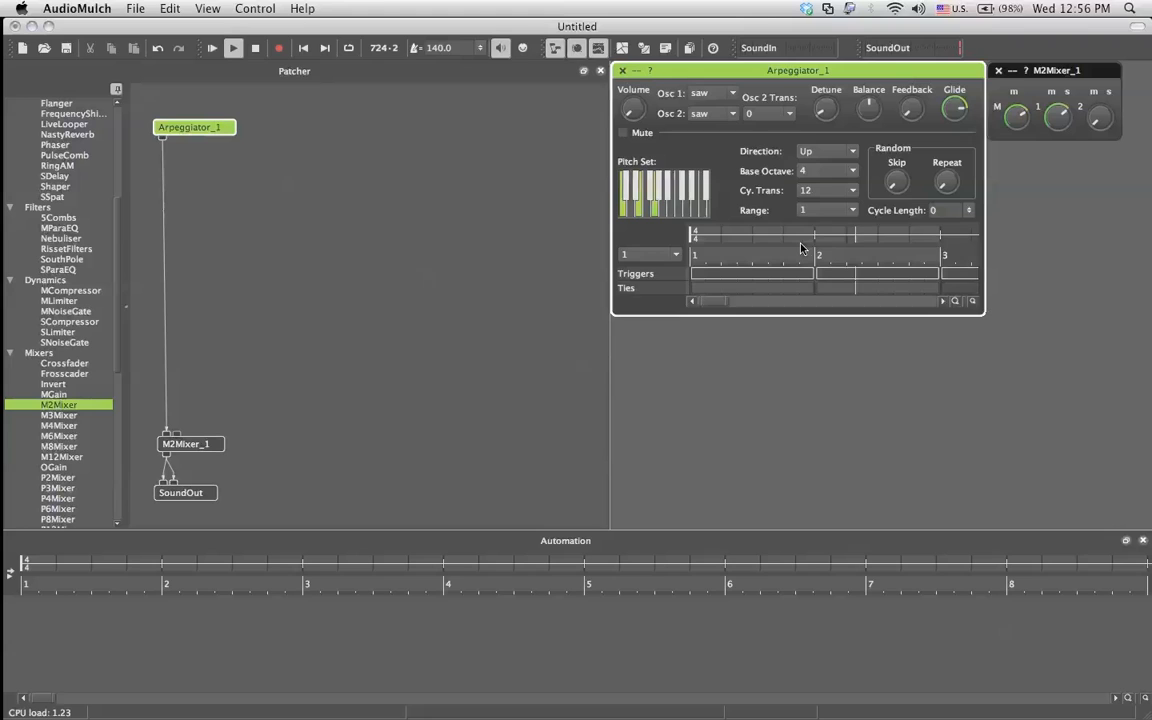
pyautogui.click(648, 255)
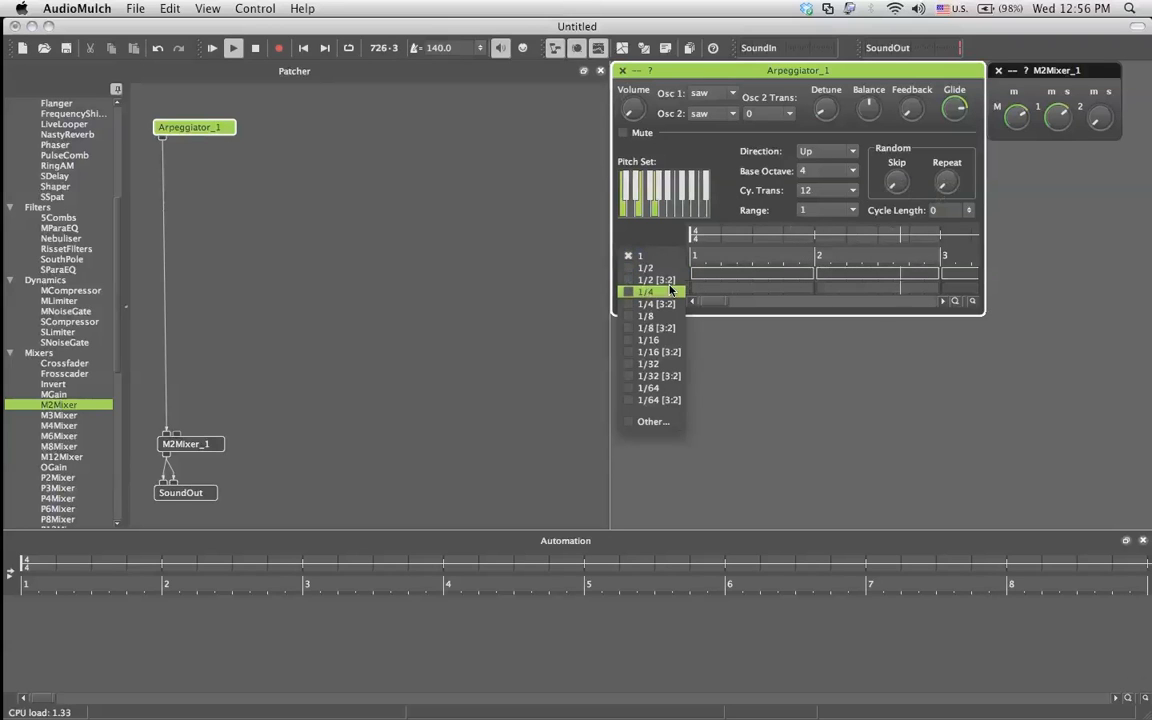
pyautogui.click(671, 290)
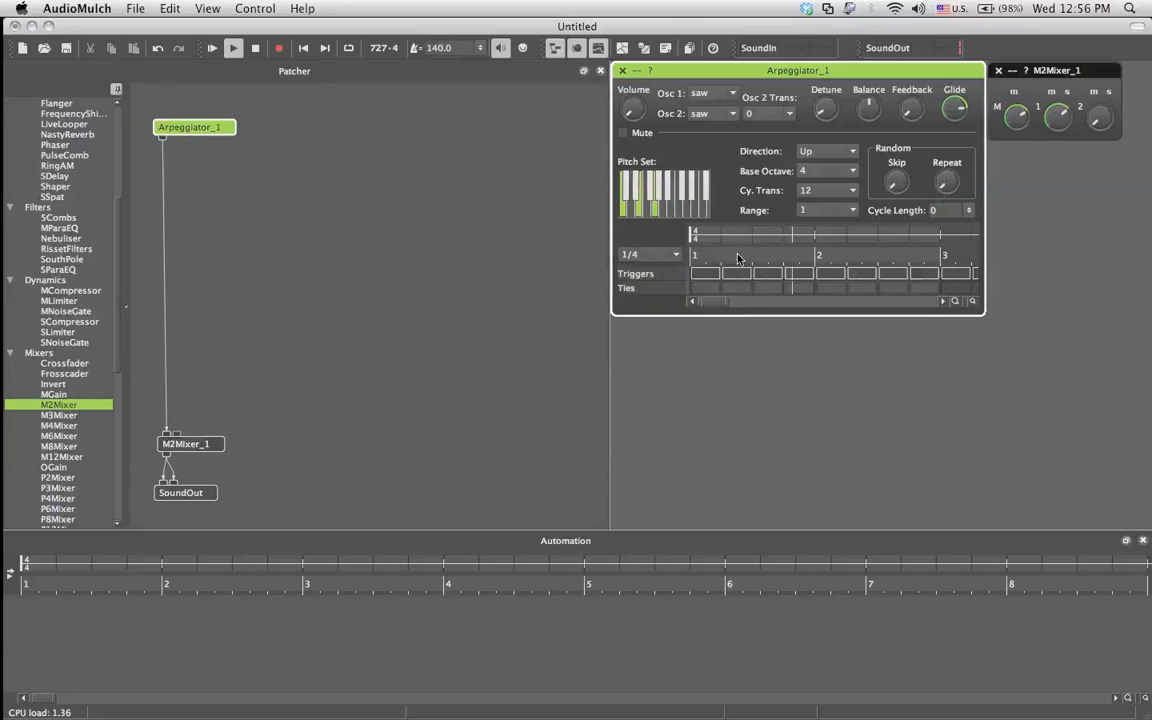
pyautogui.click(650, 255)
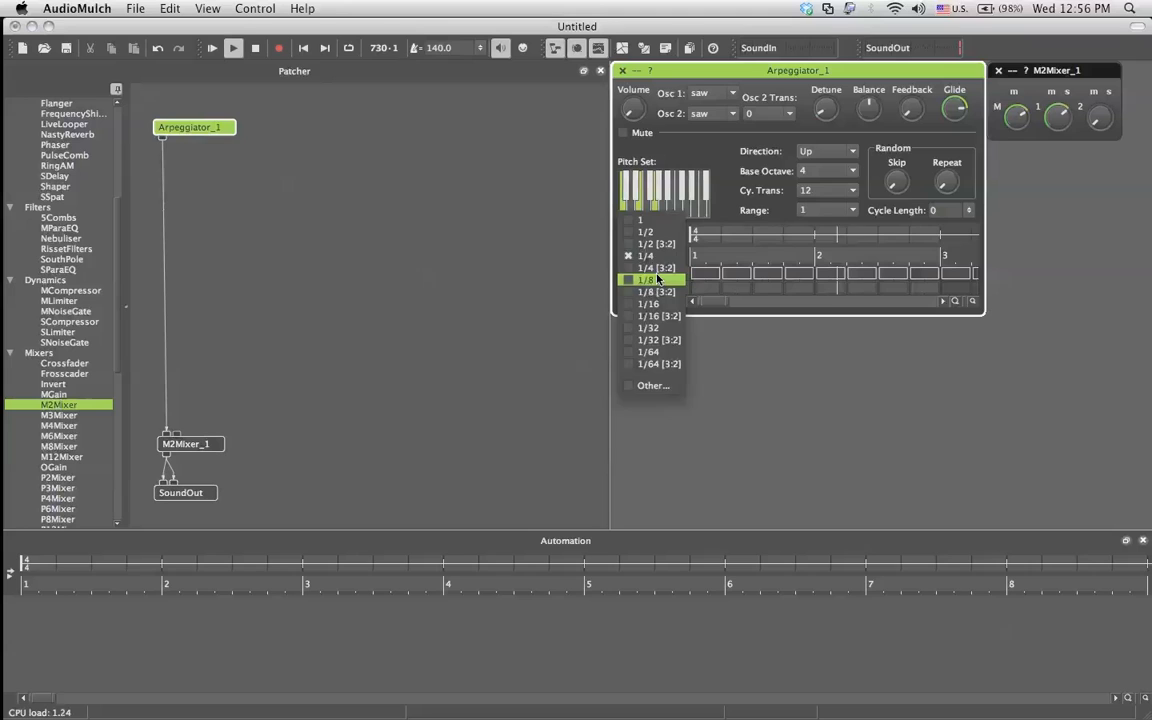
pyautogui.click(657, 278)
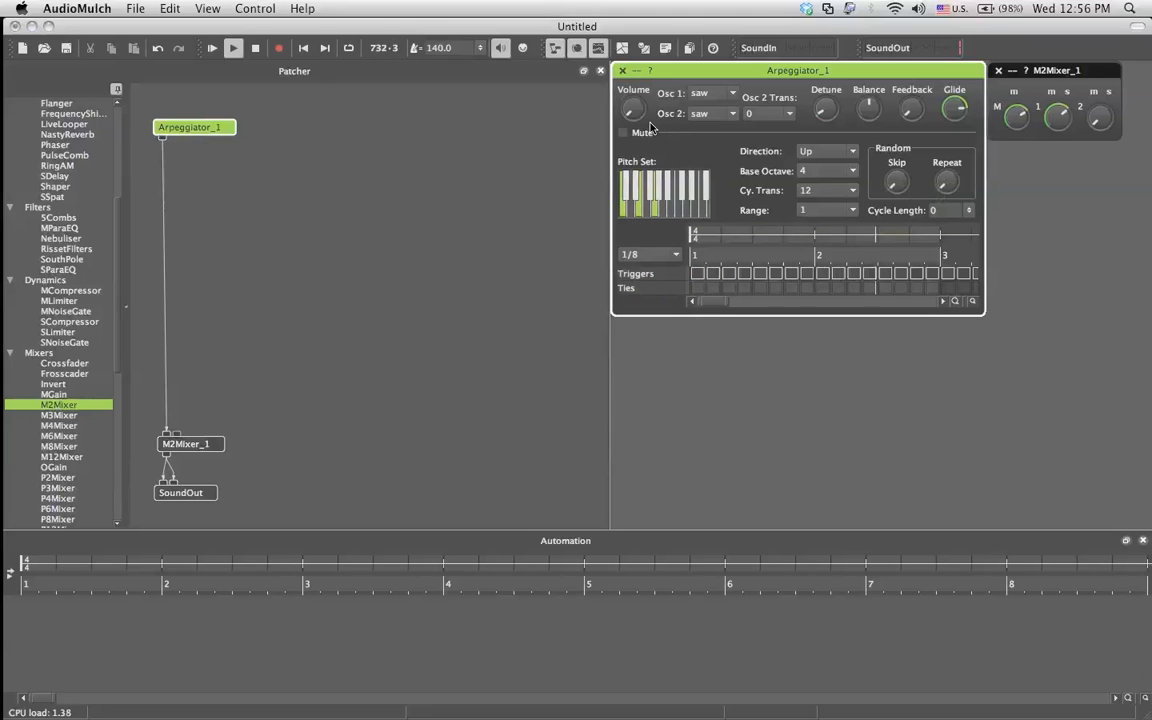
# - Nudge the volume up to about 0.09 and return the step rate to 1/16
pyautogui.moveTo(637, 113); pyautogui.dragTo(636, 106)
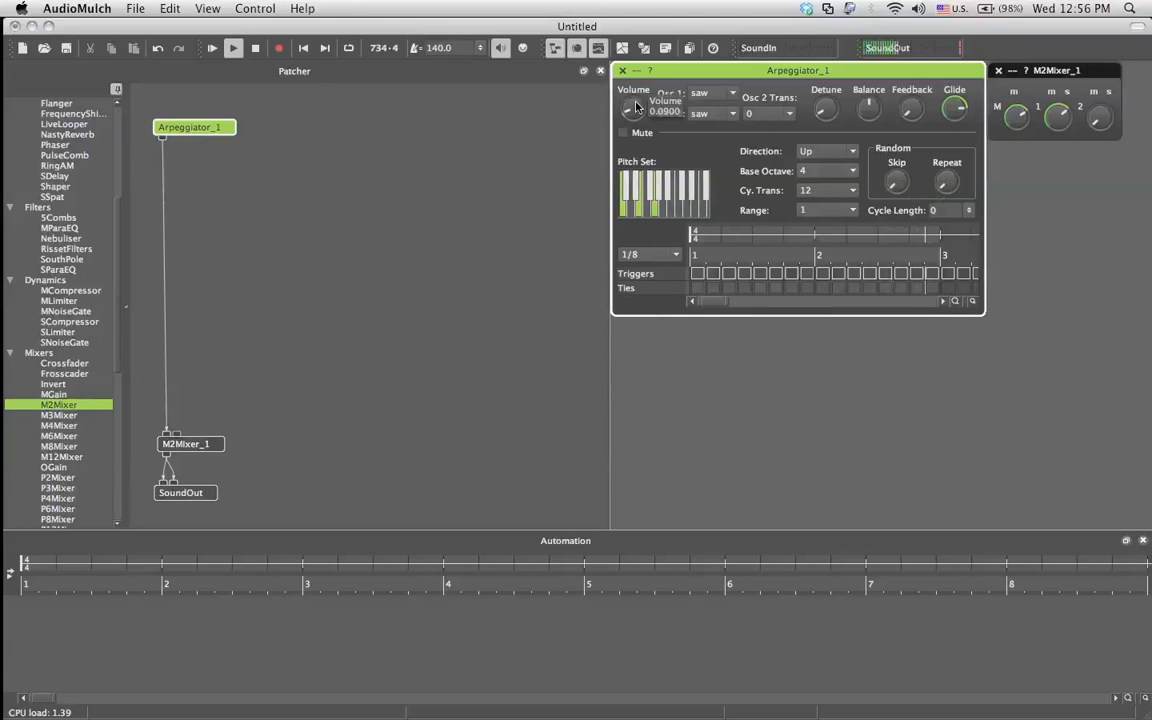
pyautogui.moveTo(636, 106); pyautogui.dragTo(628, 98)
pyautogui.click(655, 262)
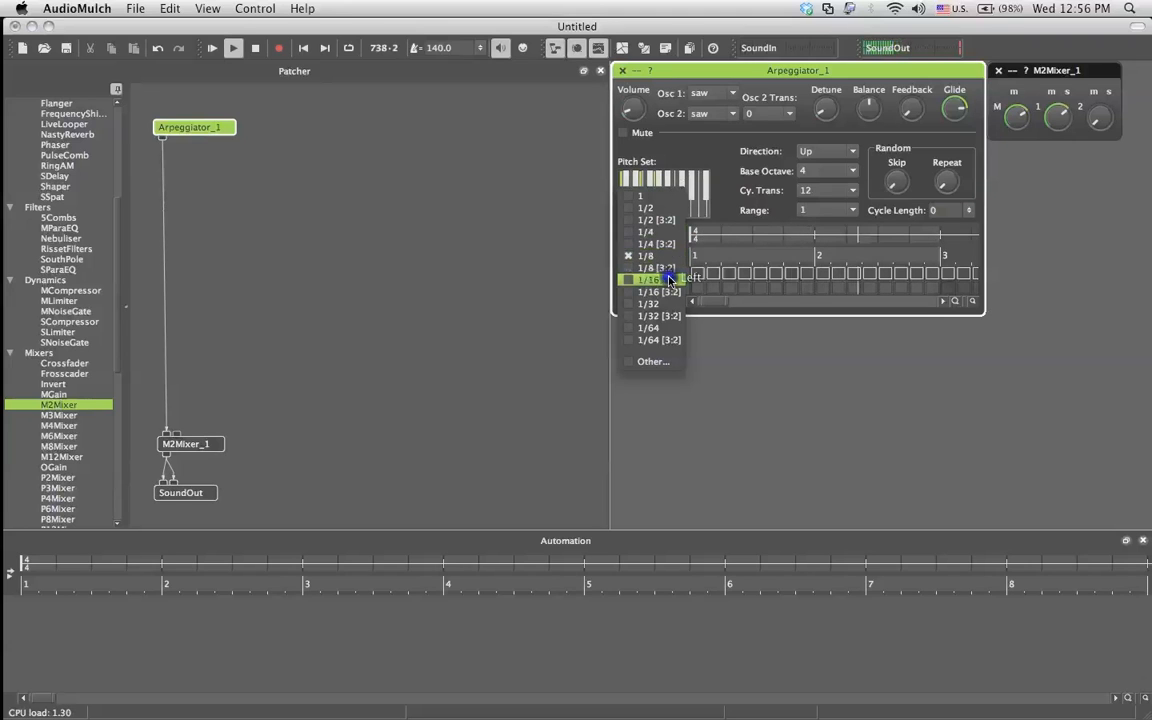
pyautogui.click(660, 280)
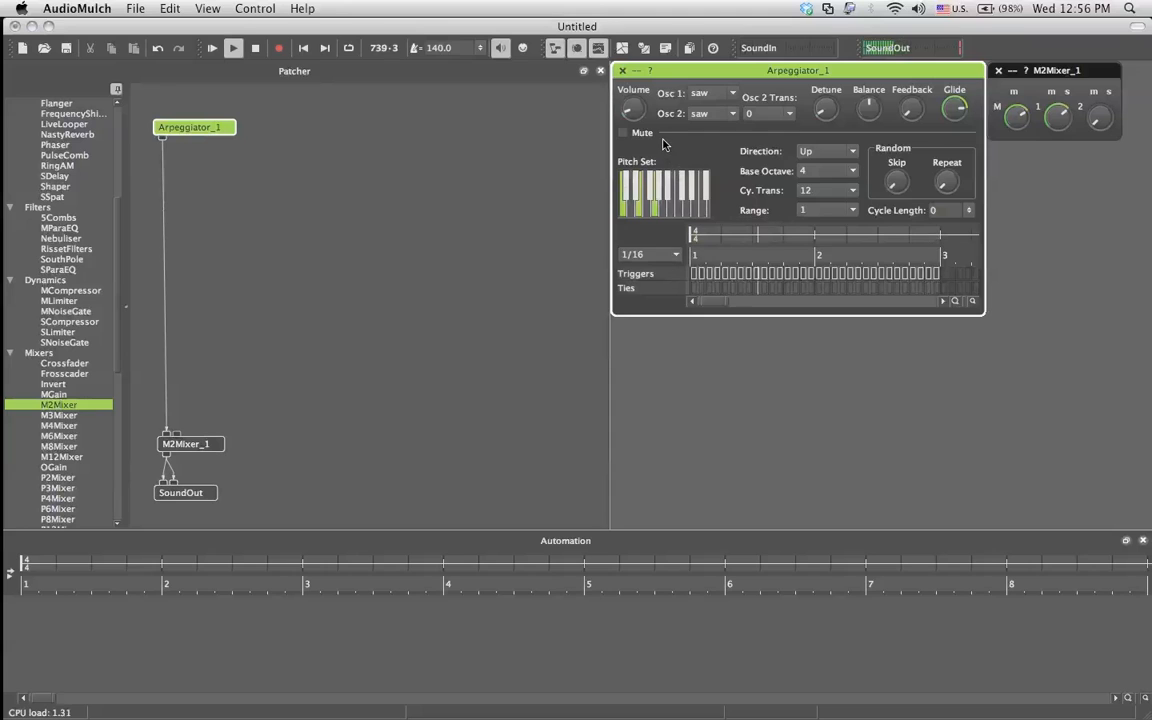
# - Try Osc 1 as sine while tweaking volume, then set it to square
pyautogui.click(724, 99)
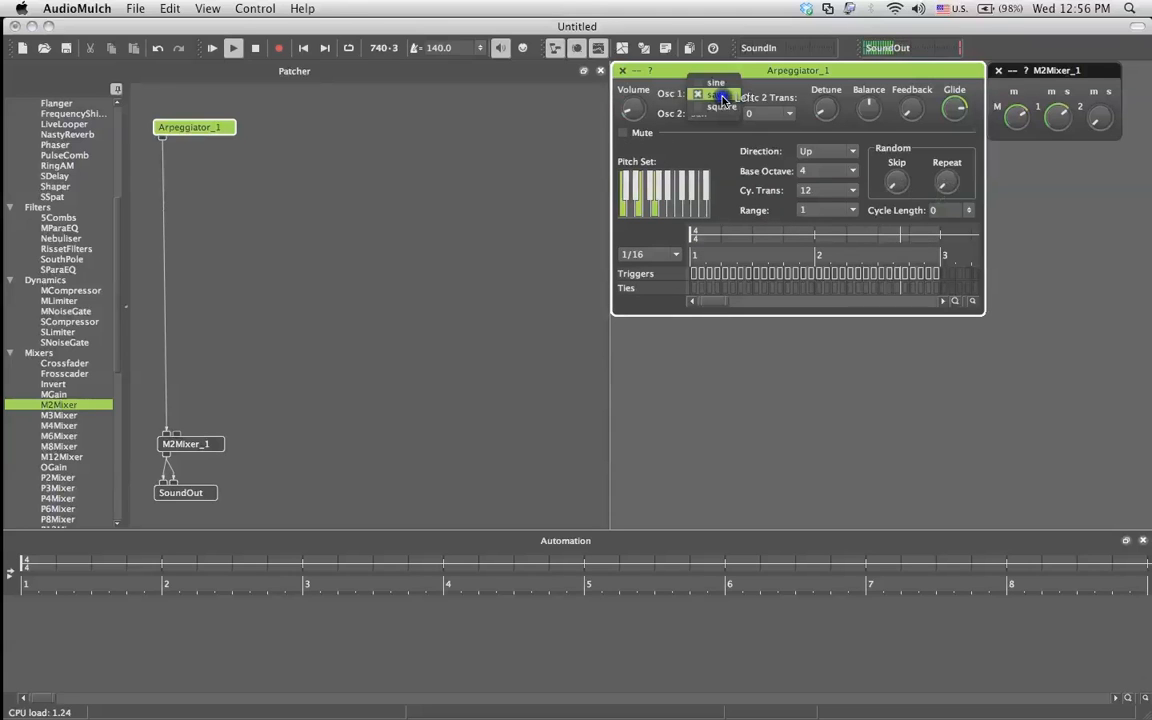
pyautogui.click(722, 89)
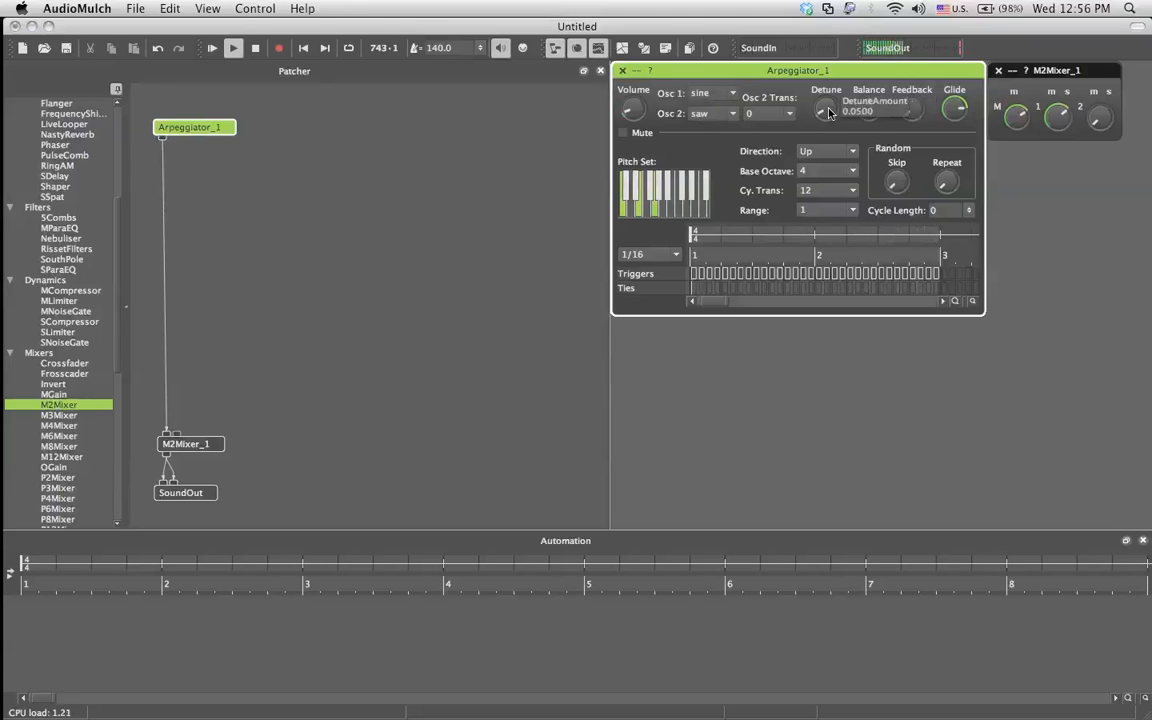
pyautogui.click(641, 115)
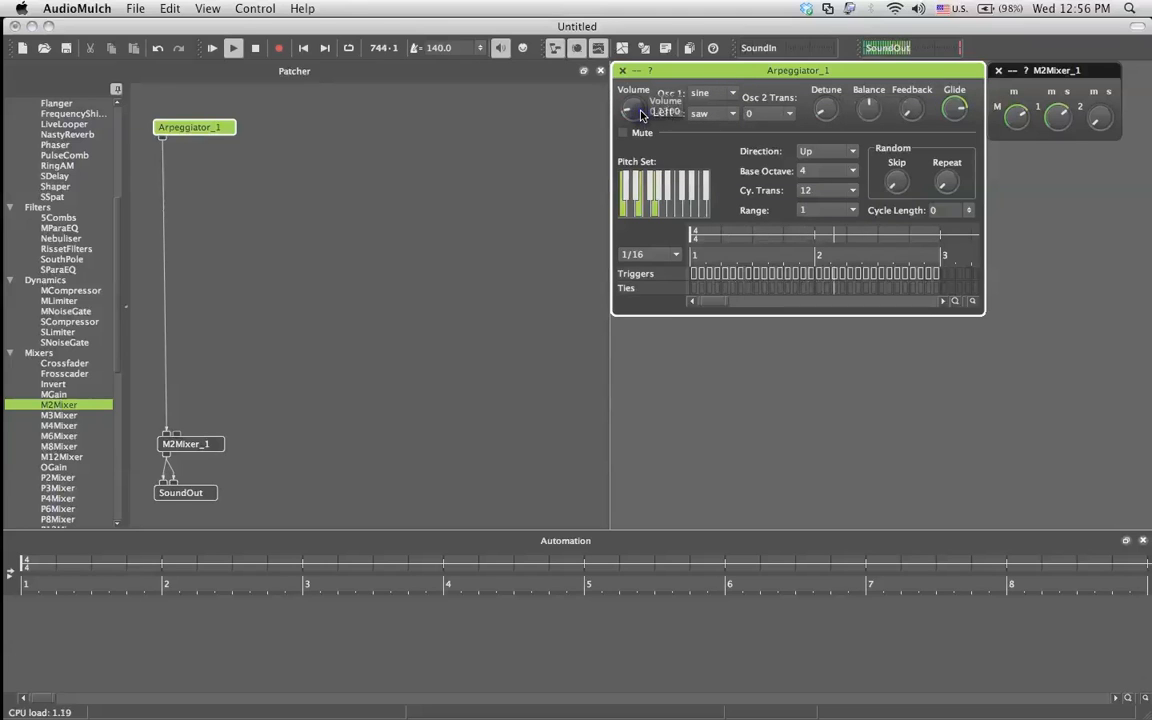
pyautogui.moveTo(869, 111)
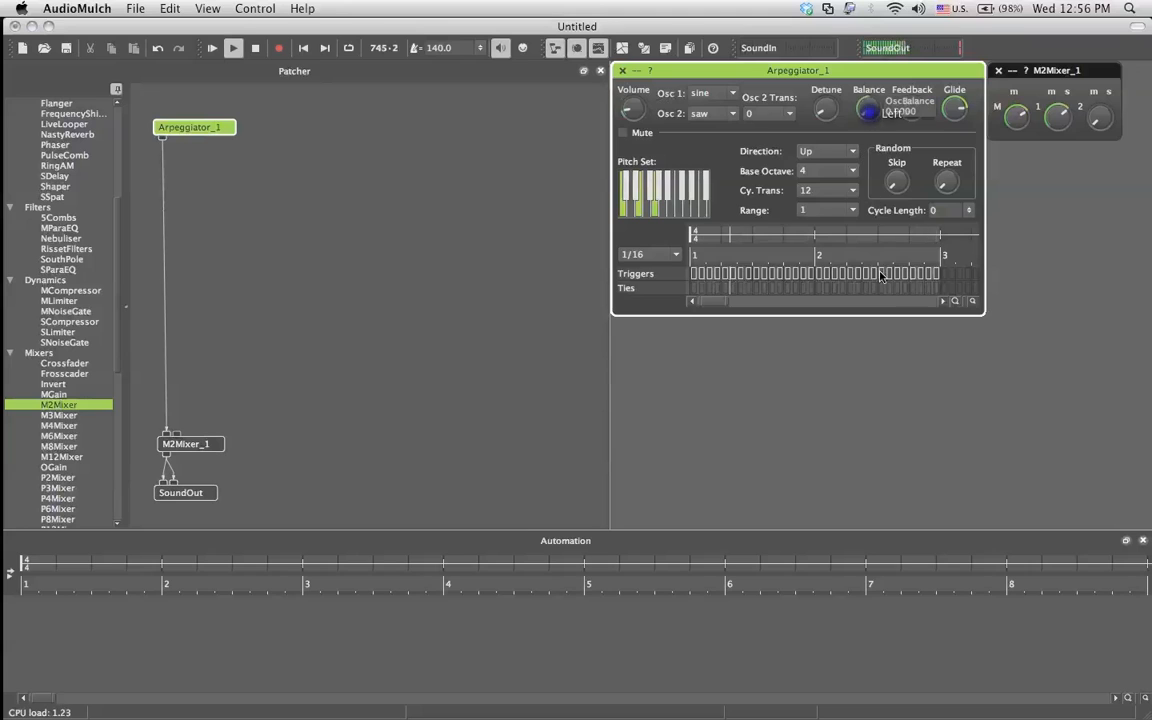
pyautogui.moveTo(632, 110); pyautogui.dragTo(634, 73)
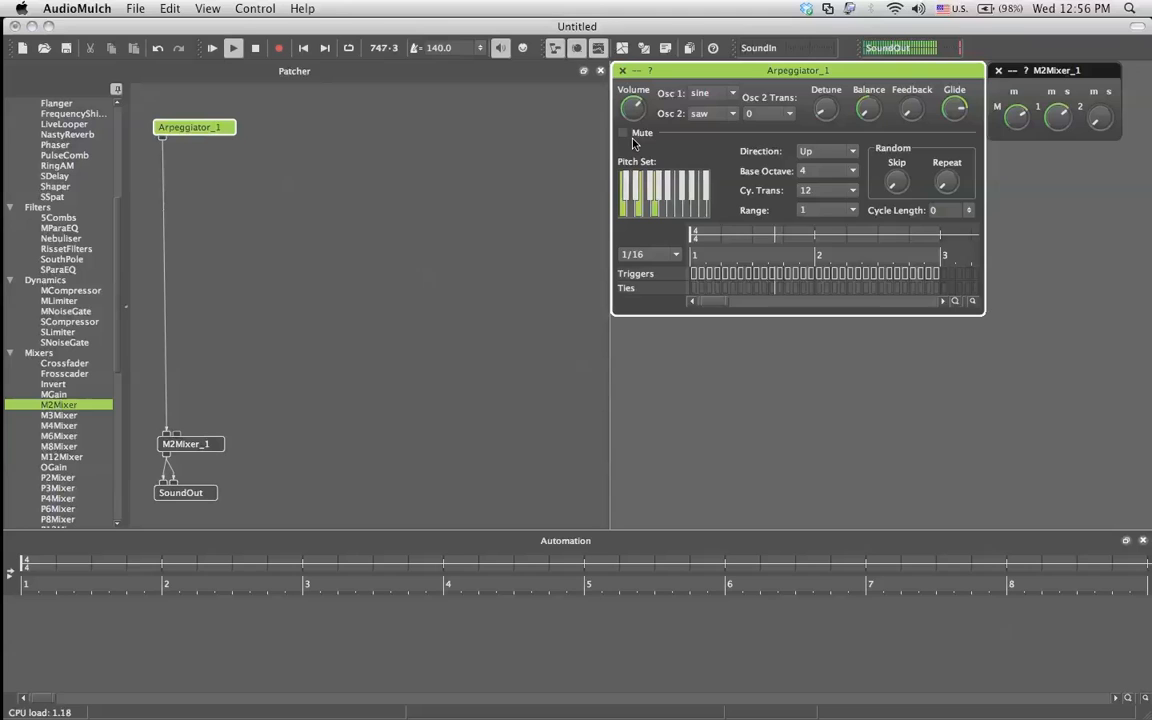
pyautogui.moveTo(632, 108); pyautogui.dragTo(637, 153)
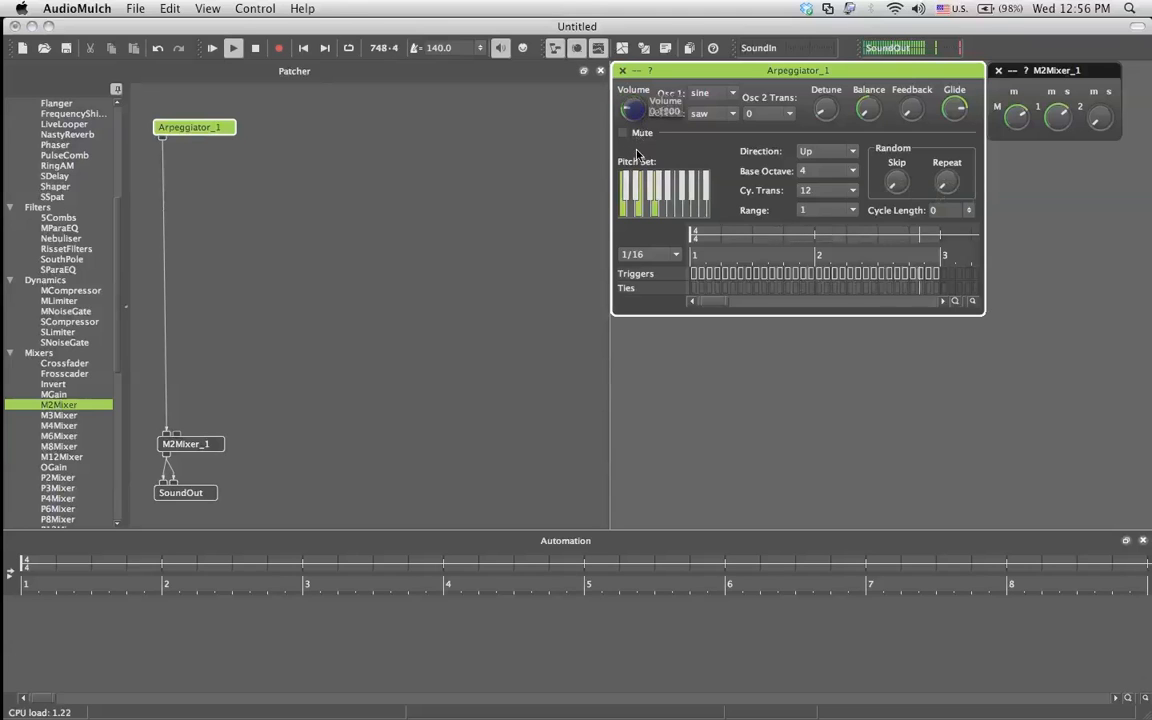
pyautogui.click(715, 112)
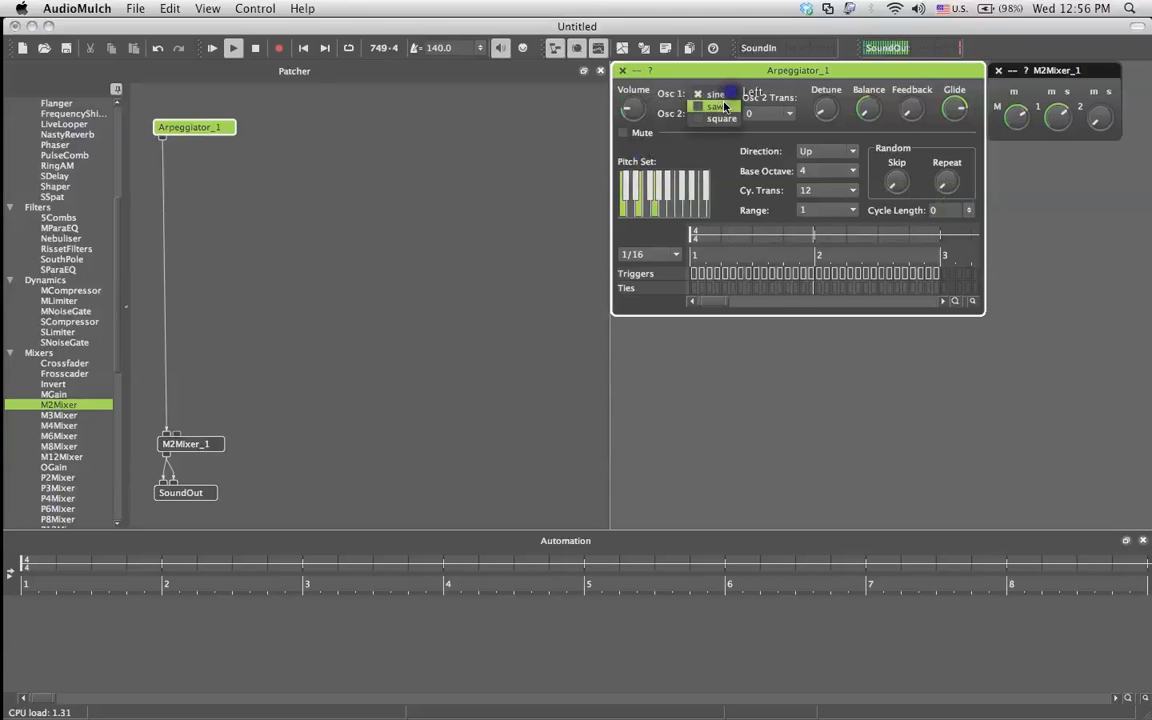
pyautogui.click(722, 119)
# - Lower the volume and set Osc 2 to square as well
pyautogui.moveTo(632, 110); pyautogui.dragTo(623, 125)
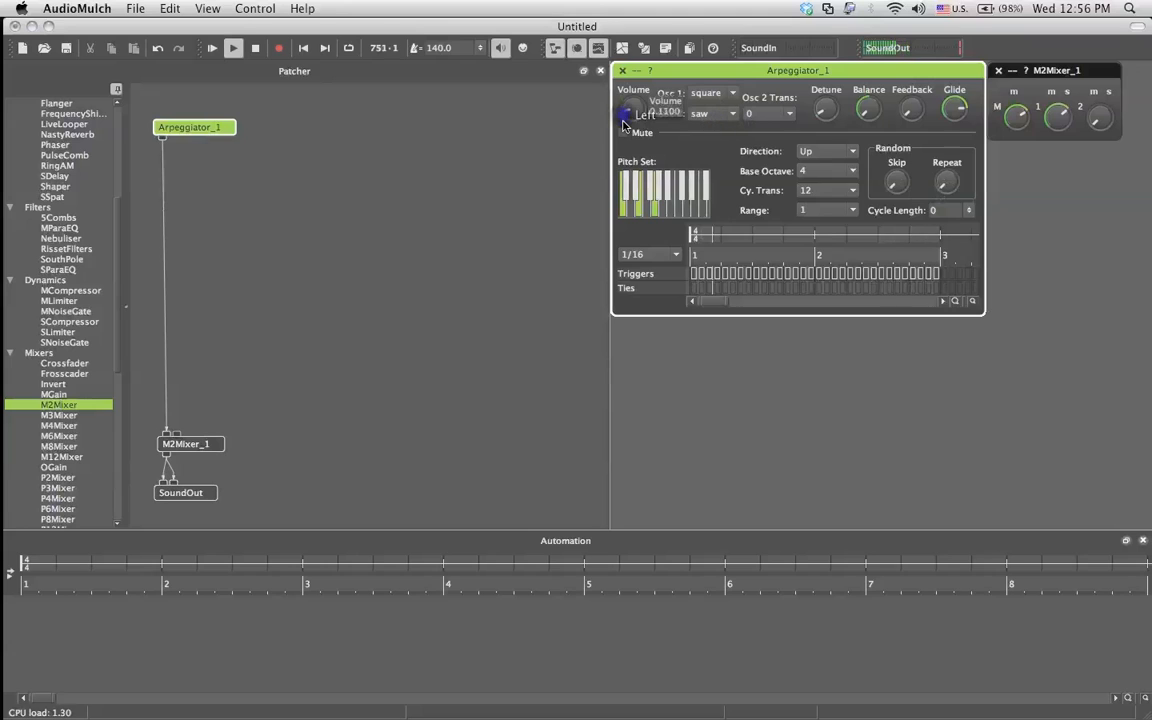
pyautogui.click(731, 114)
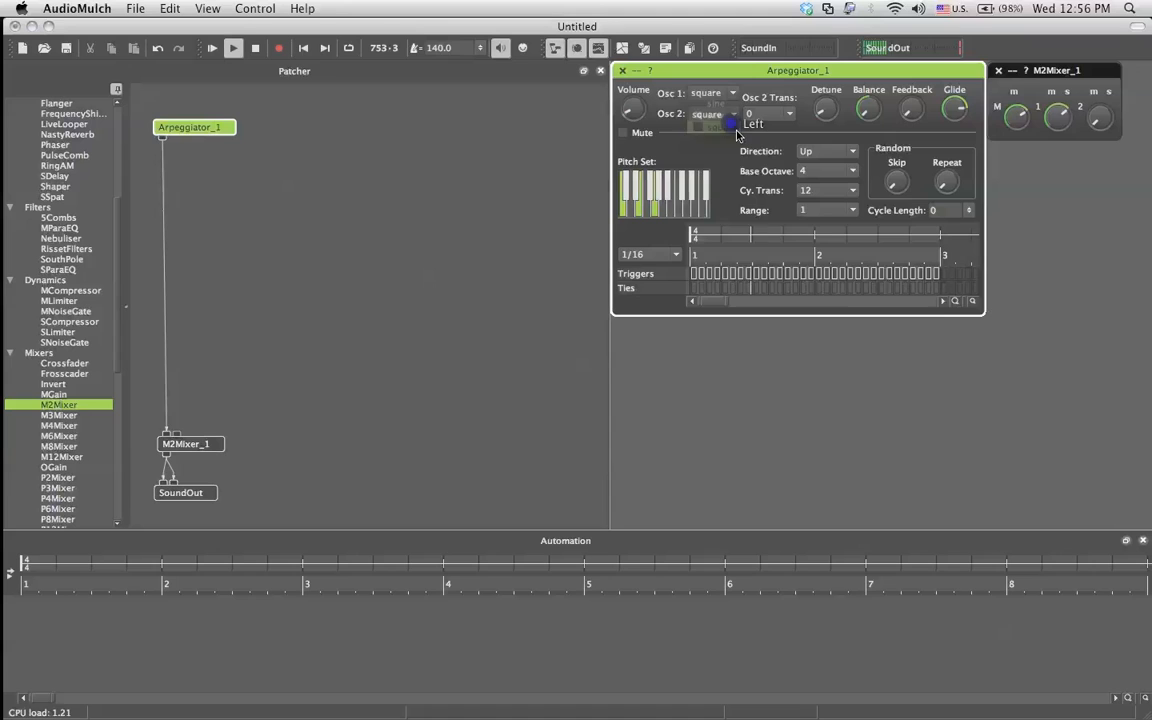
pyautogui.click(632, 110)
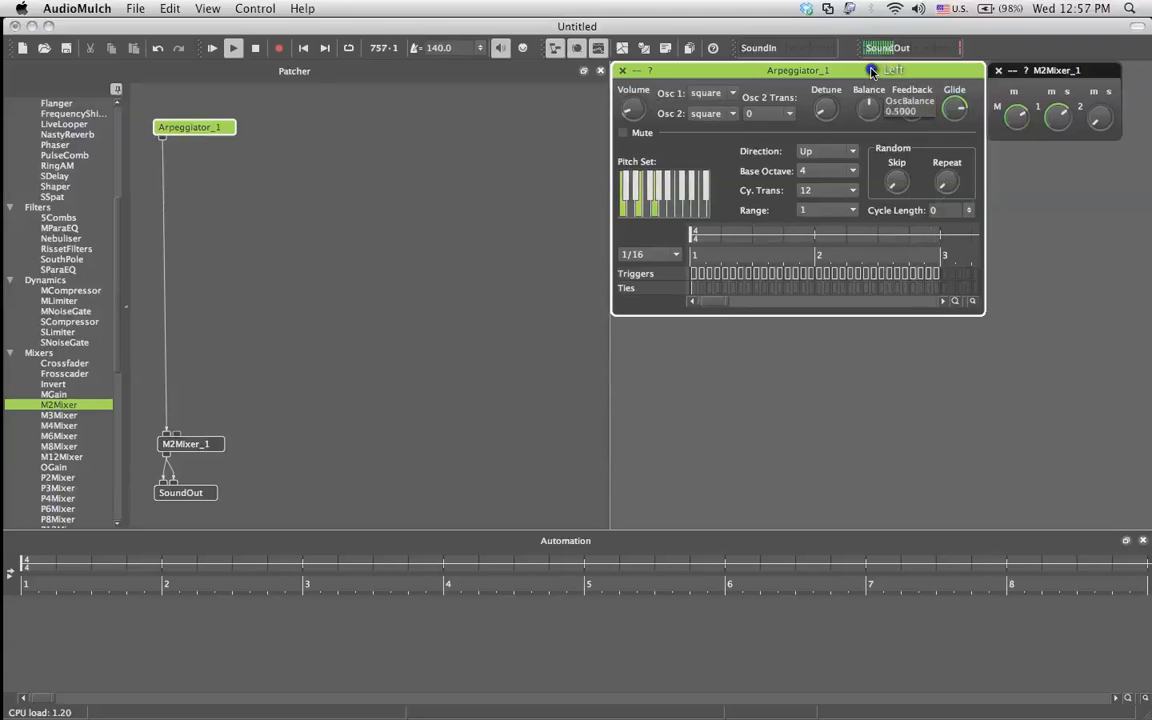
# - Transpose Osc 2 up +5 semitones with the volume kept low
pyautogui.click(783, 114)
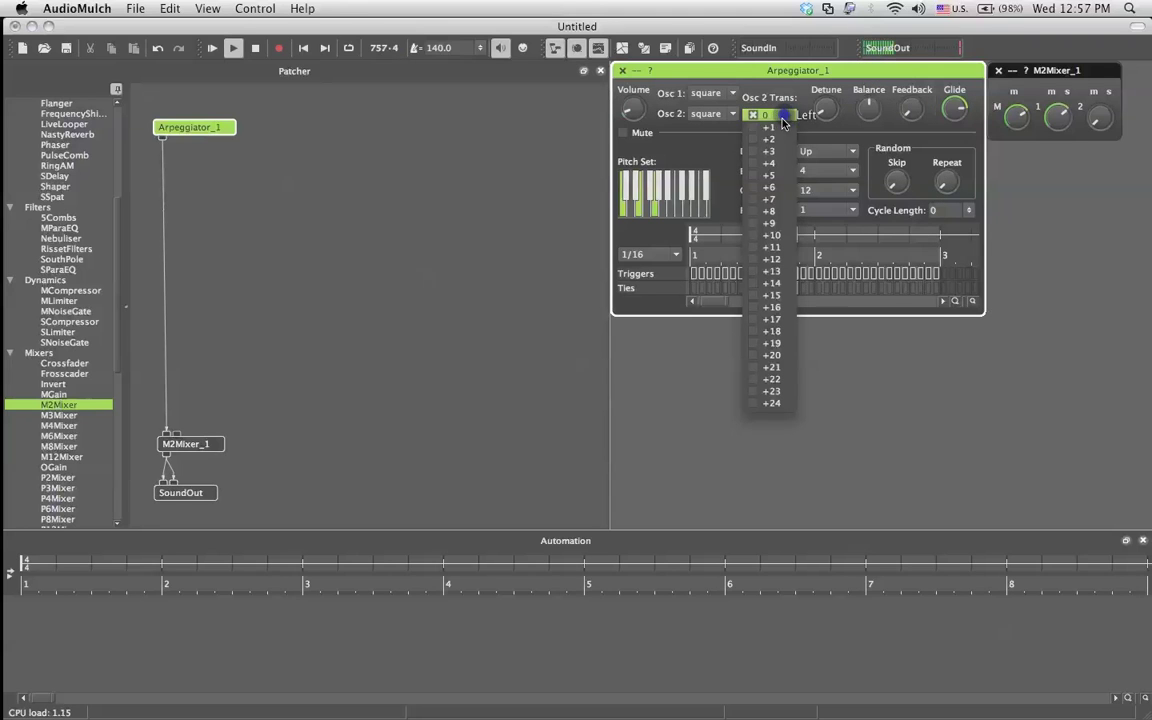
pyautogui.click(777, 176)
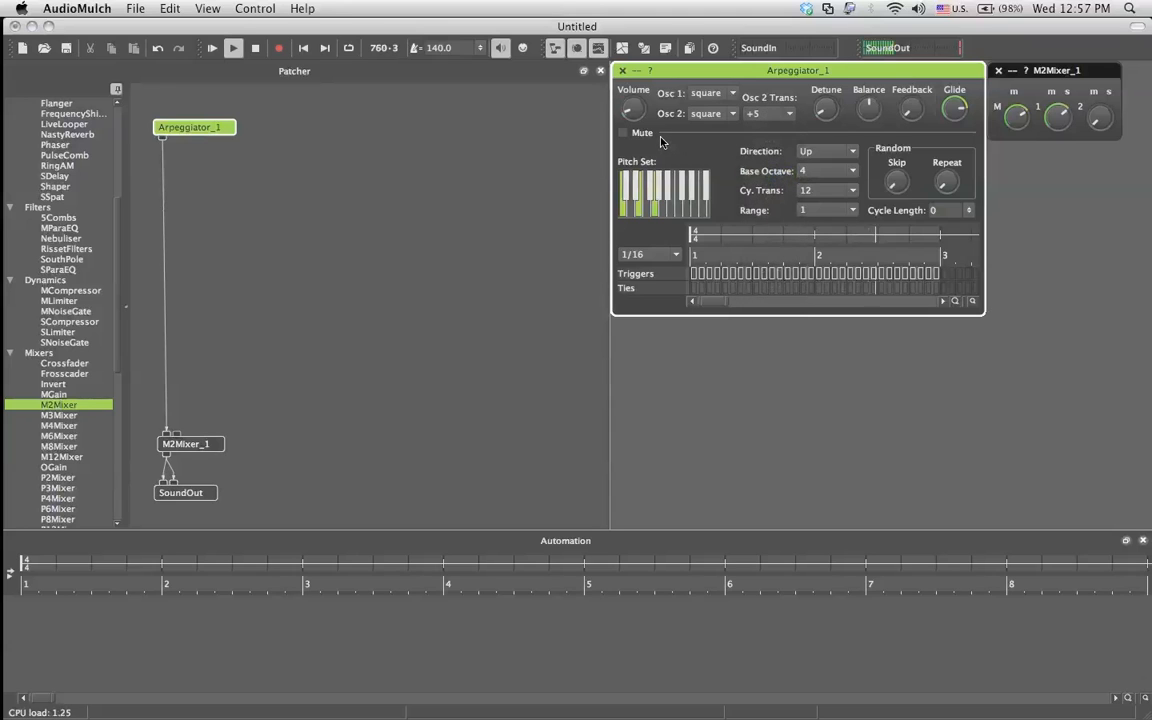
pyautogui.moveTo(634, 111)
pyautogui.moveTo(634, 113); pyautogui.dragTo(634, 113)
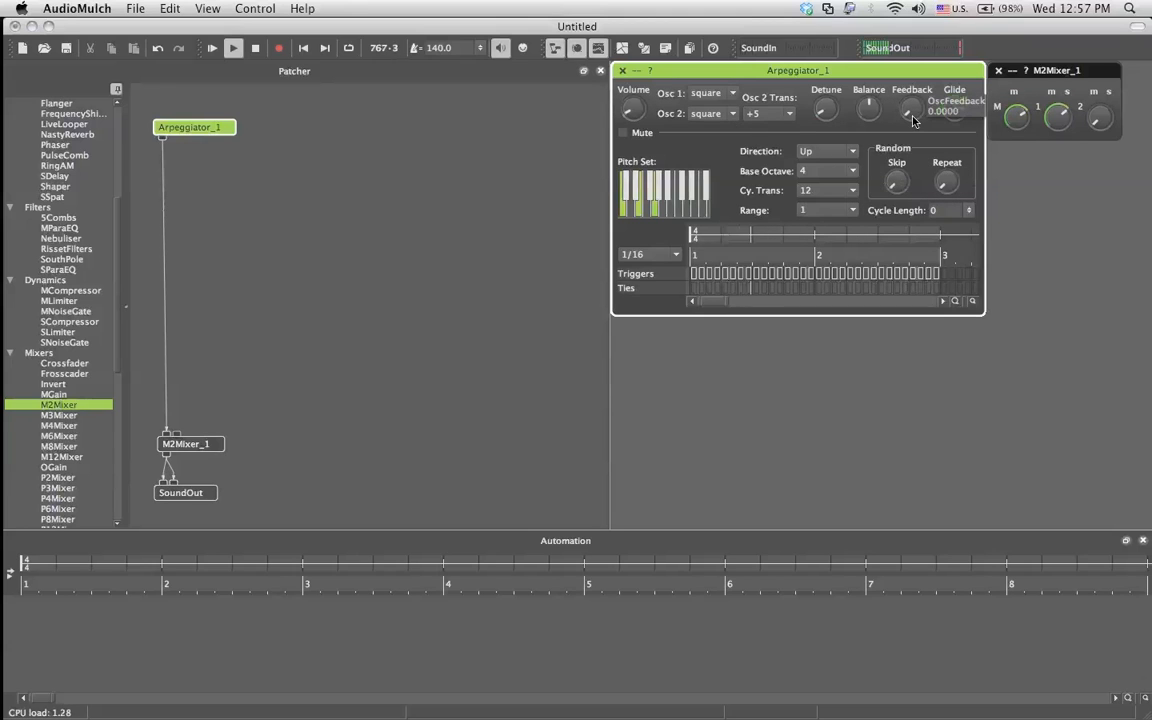
# - Turn the oscillator feedback up, then reset it to 0
pyautogui.moveTo(913, 121); pyautogui.dragTo(913, 60)
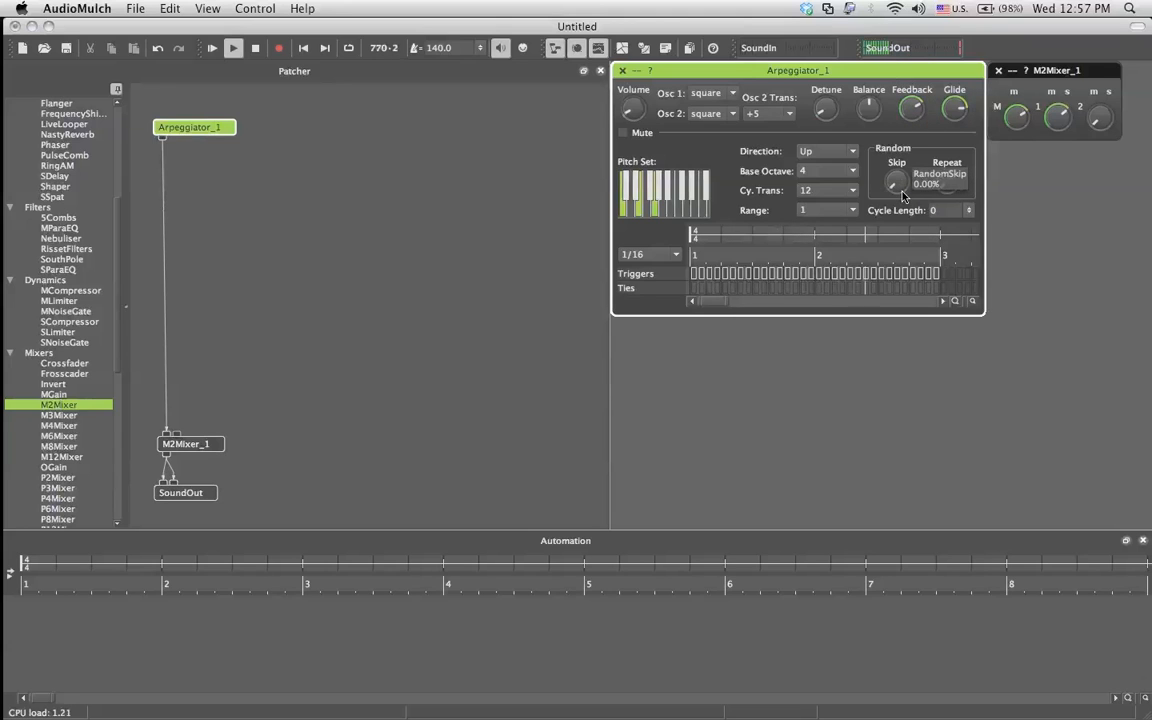
pyautogui.click(917, 121)
pyautogui.moveTo(917, 121); pyautogui.dragTo(926, 380)
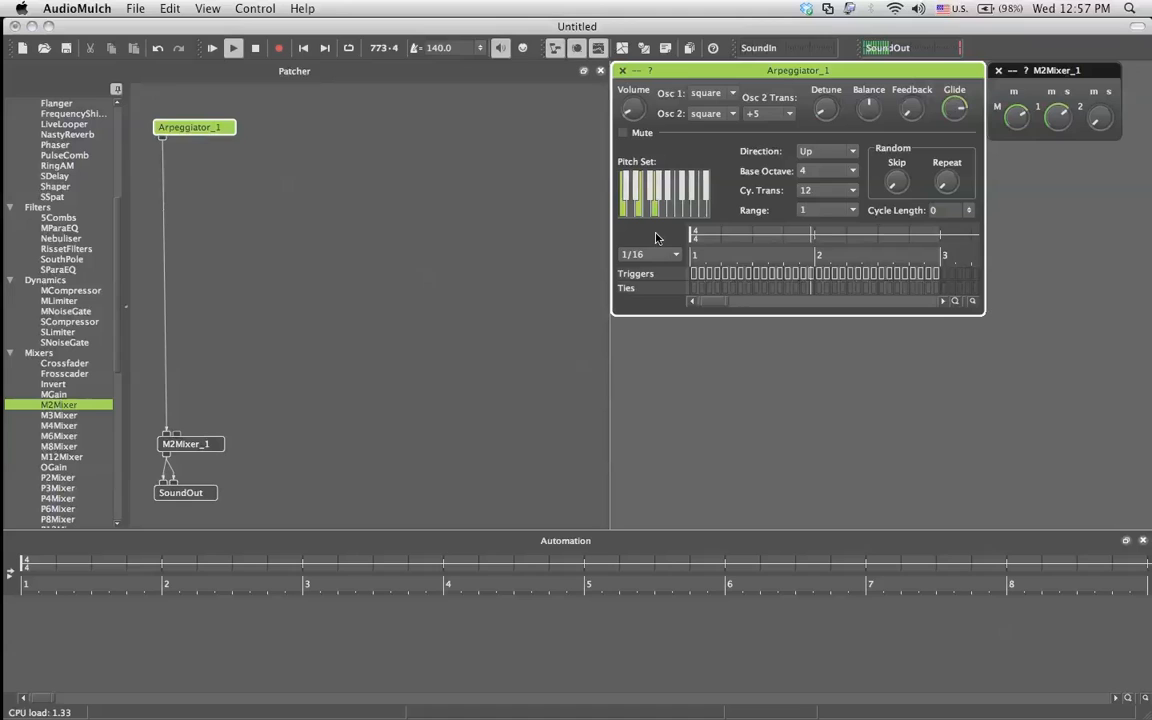
# - Toggle four keys in the Pitch Set keyboard to enable more notes
pyautogui.click(640, 199)
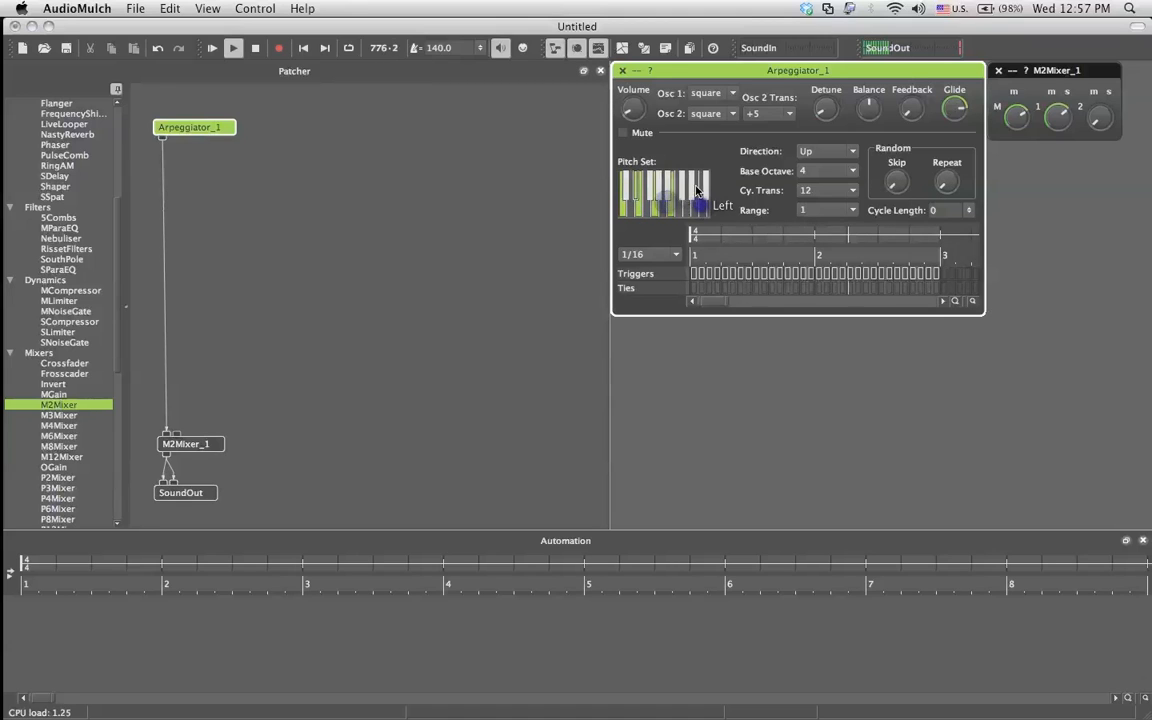
pyautogui.click(668, 209)
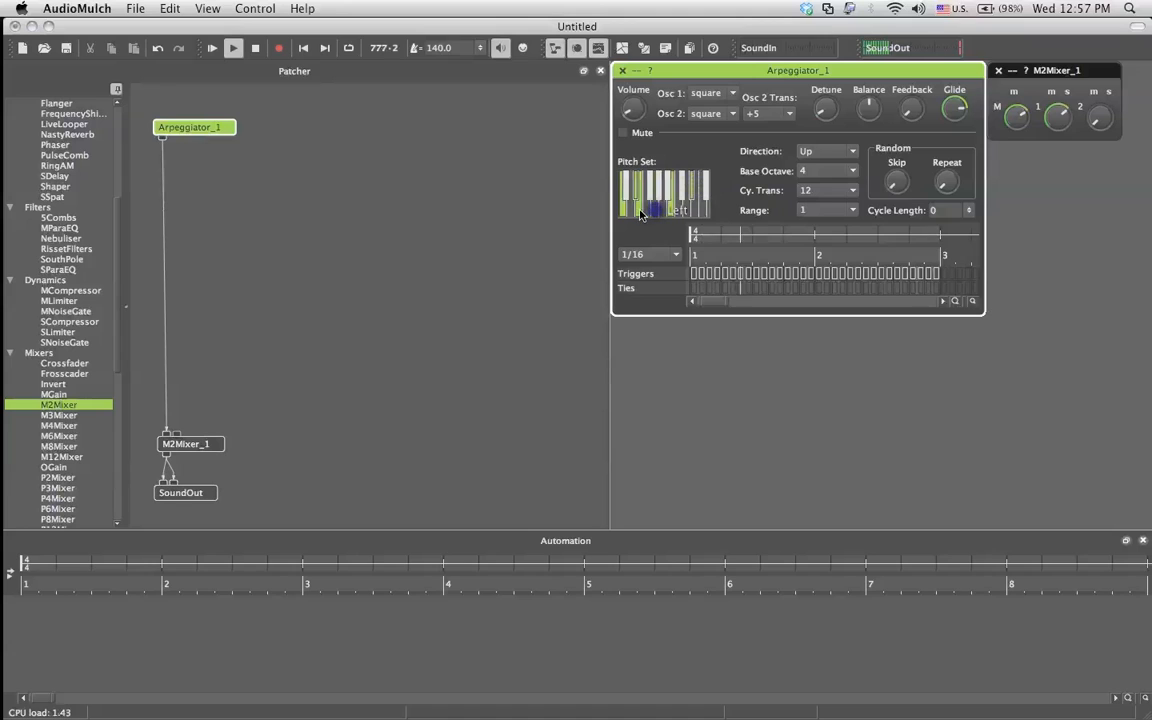
pyautogui.click(659, 201)
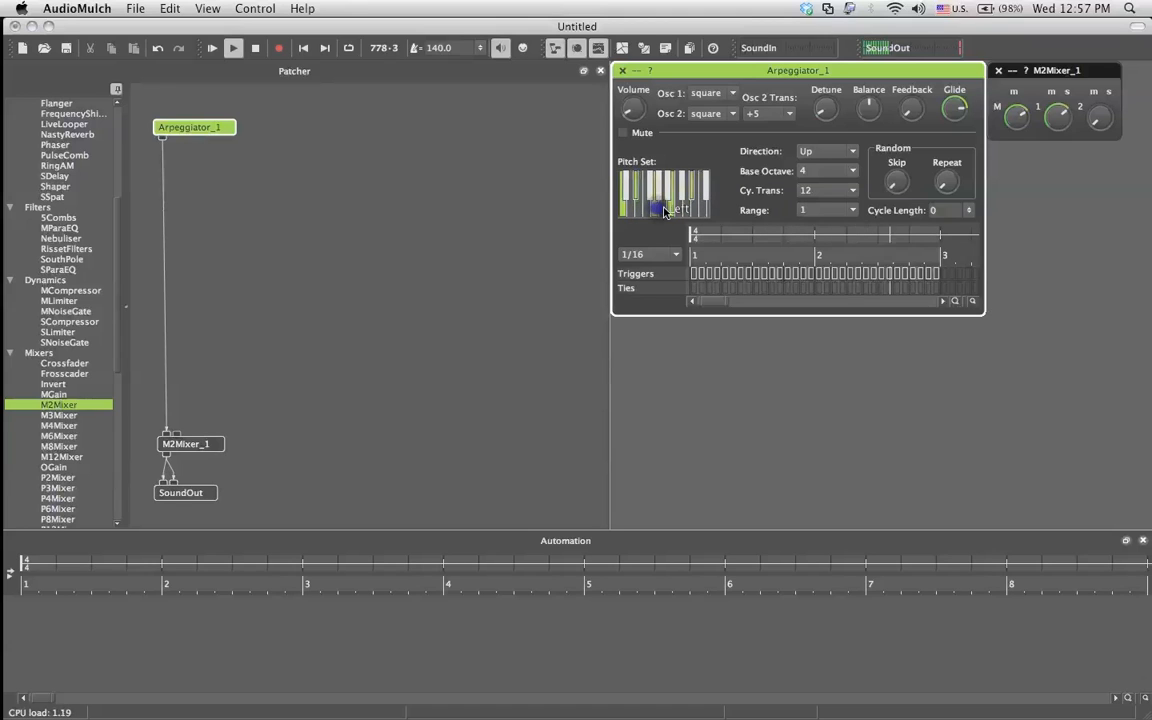
pyautogui.click(668, 203)
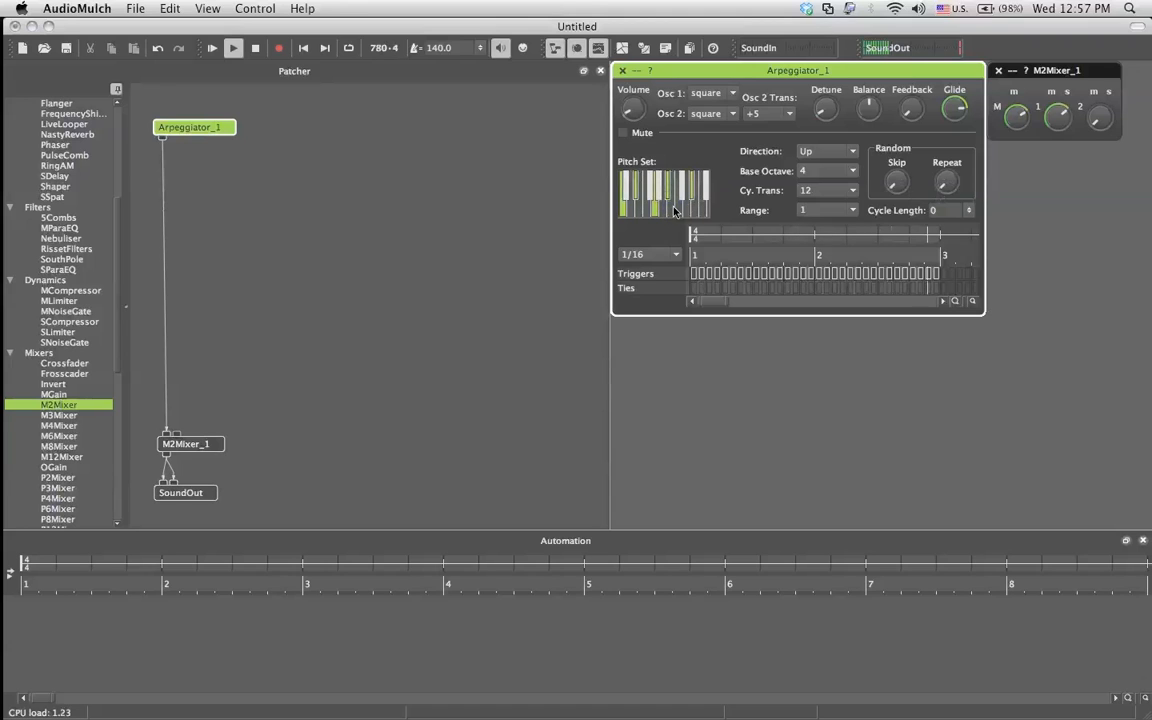
# - Set Osc 2 transposition to 0 and the arpeggio direction to Up/Down
pyautogui.click(739, 114)
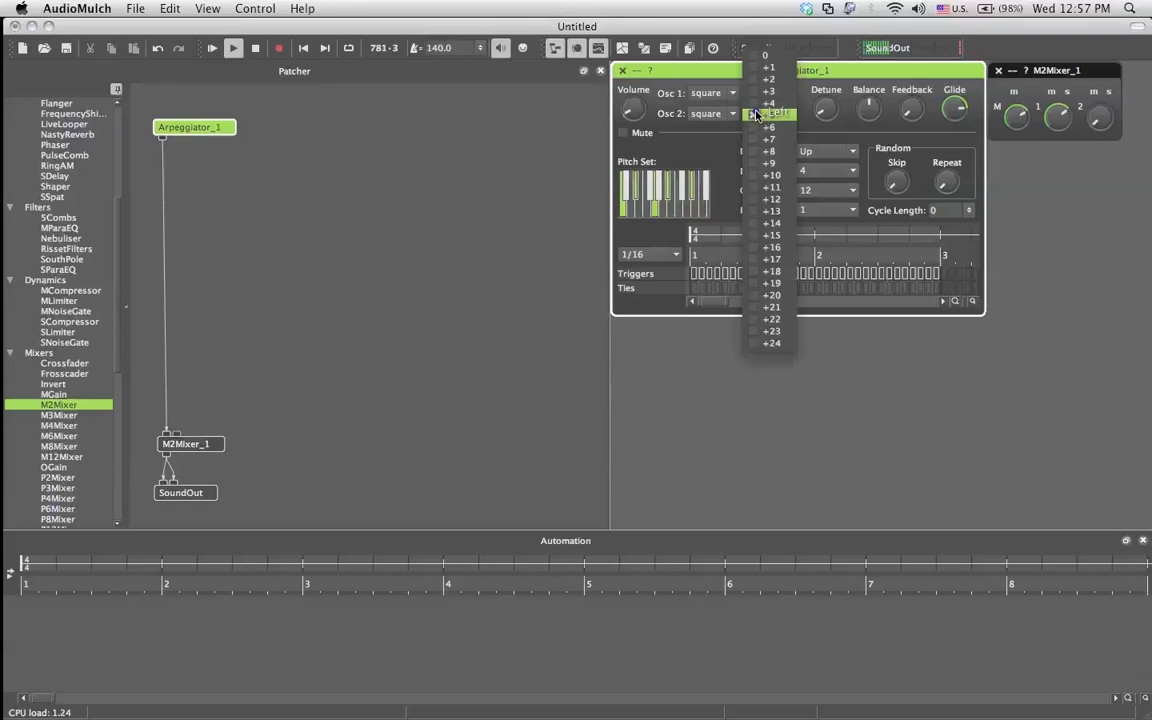
pyautogui.click(762, 54)
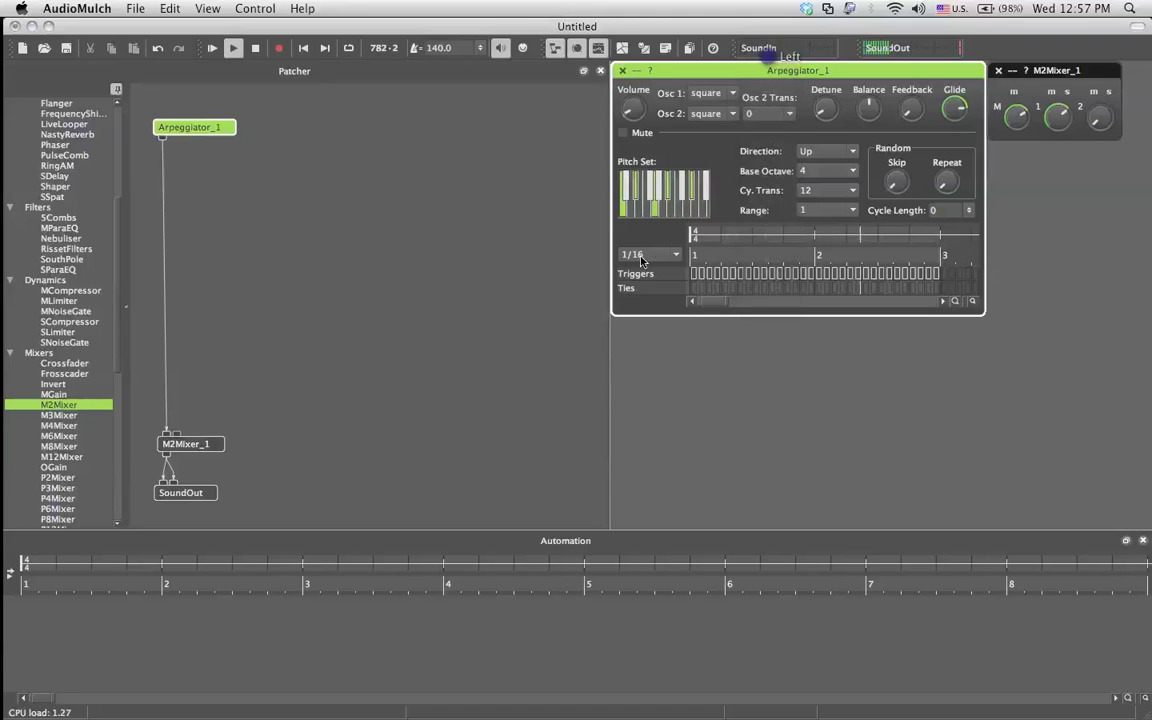
pyautogui.click(803, 152)
pyautogui.click(818, 176)
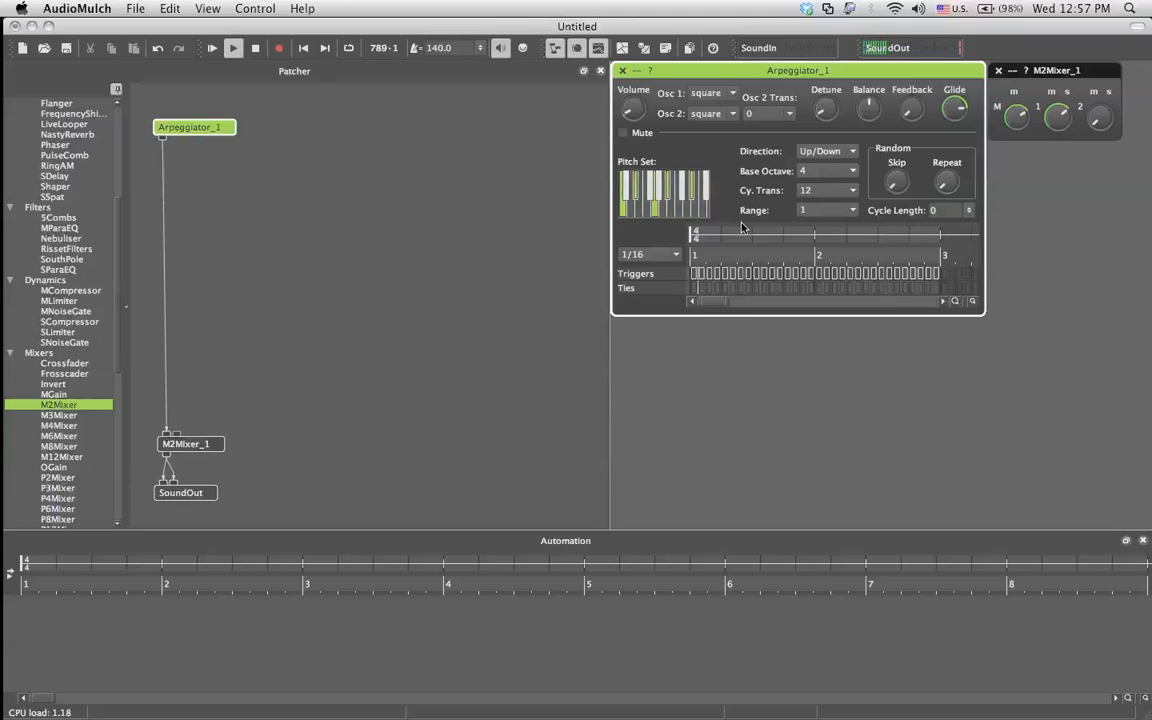
# - Set the step length to 1/8 and try note ranges of 2 and 4
pyautogui.click(677, 257)
pyautogui.click(677, 232)
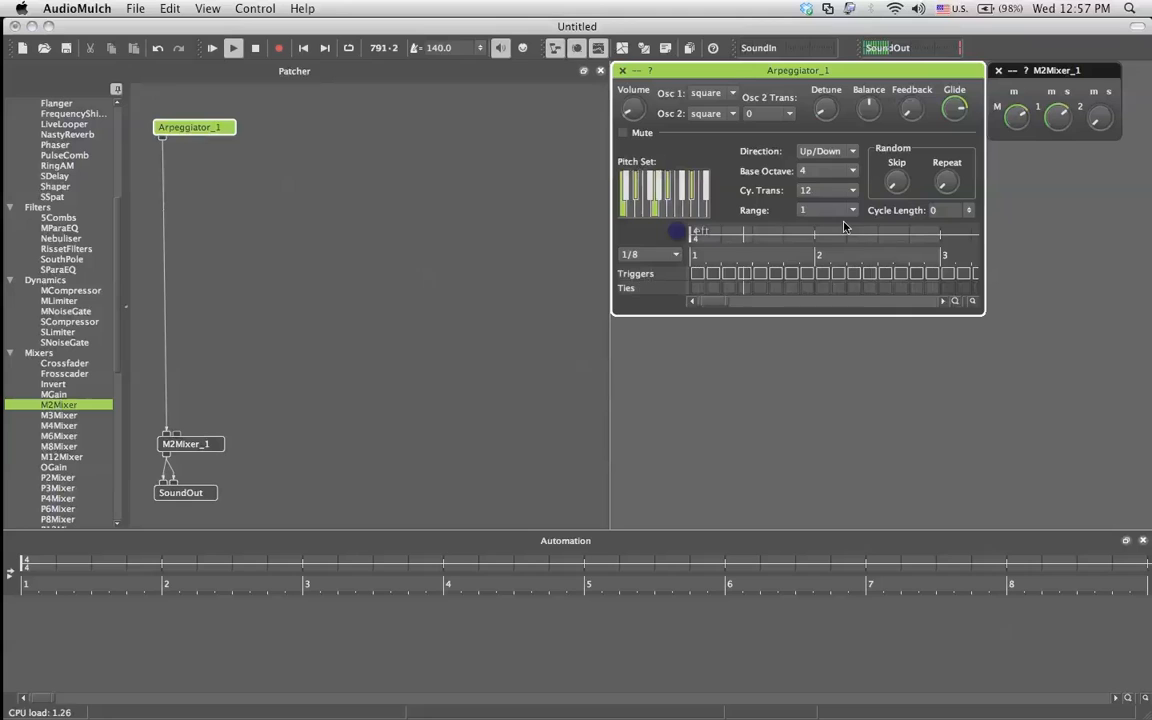
pyautogui.click(846, 212)
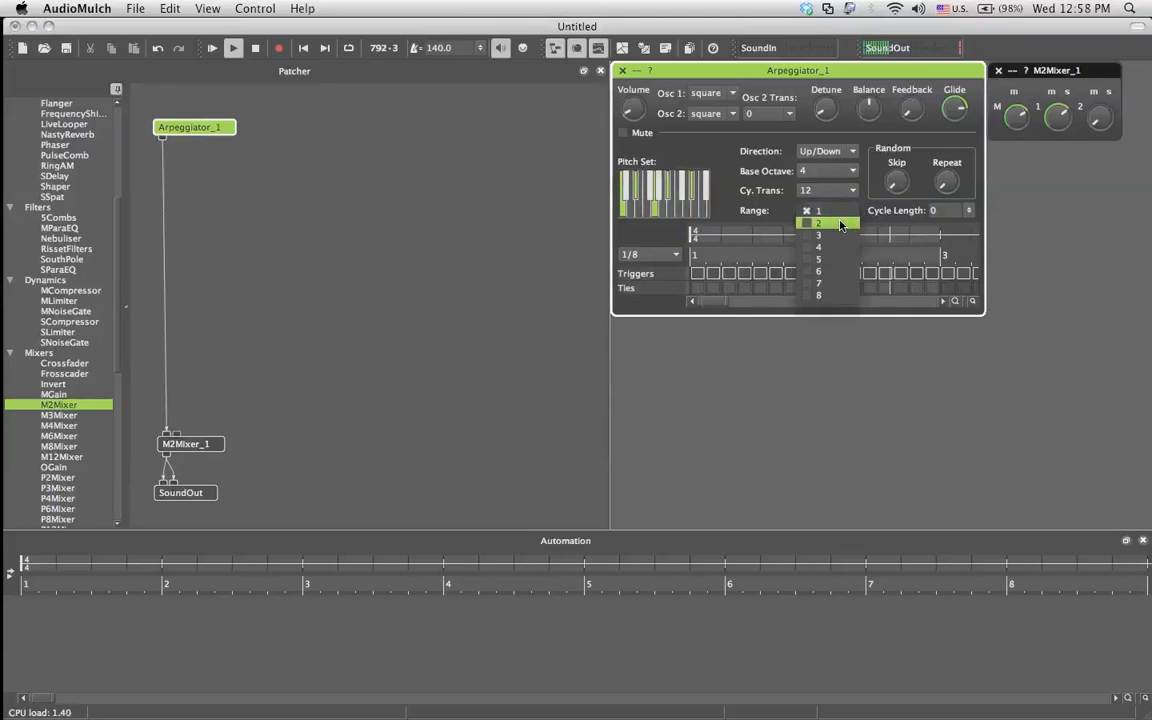
pyautogui.click(840, 223)
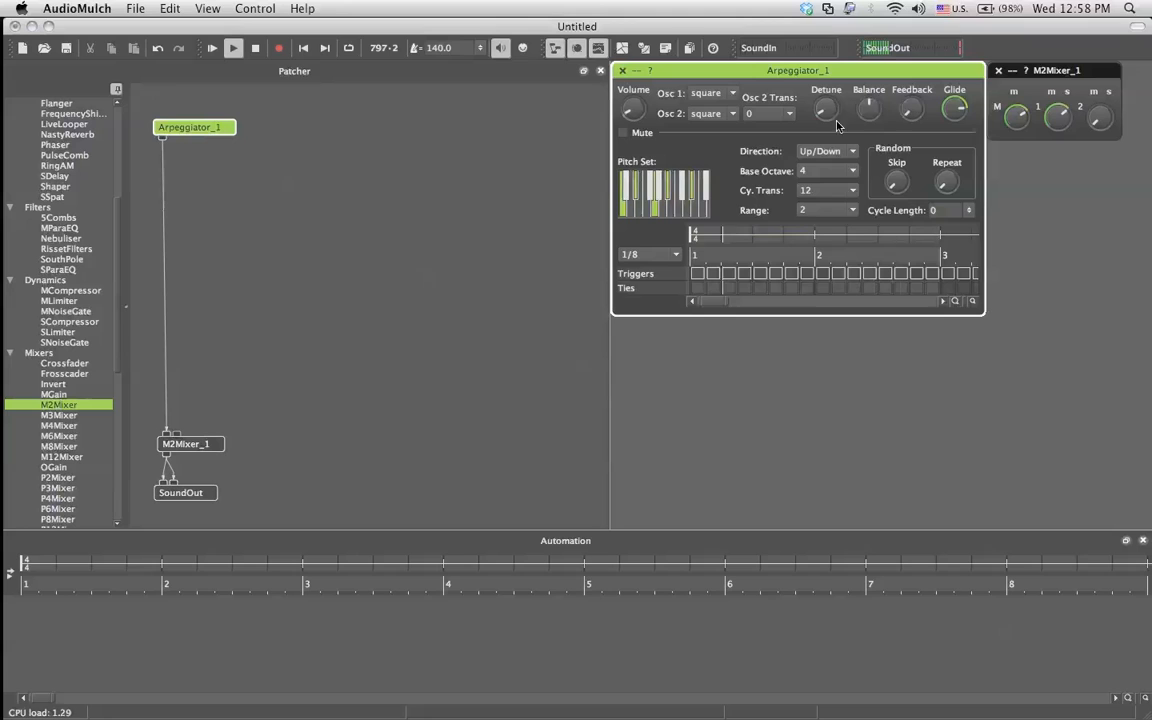
pyautogui.click(836, 211)
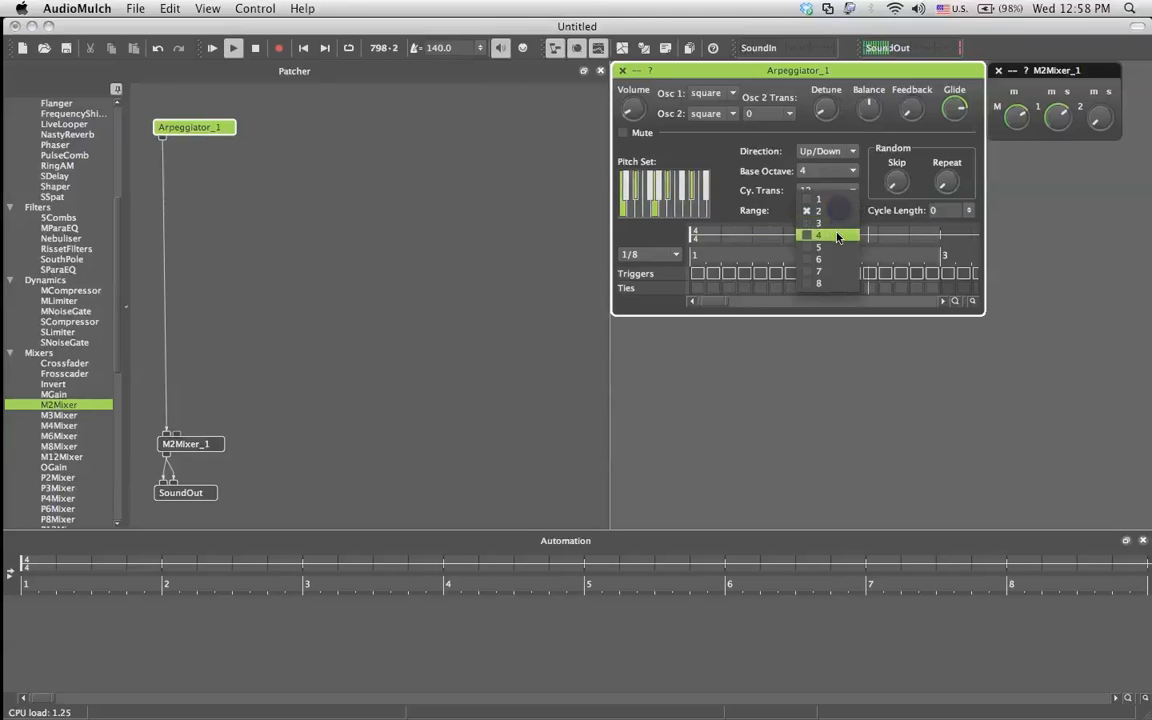
pyautogui.click(836, 235)
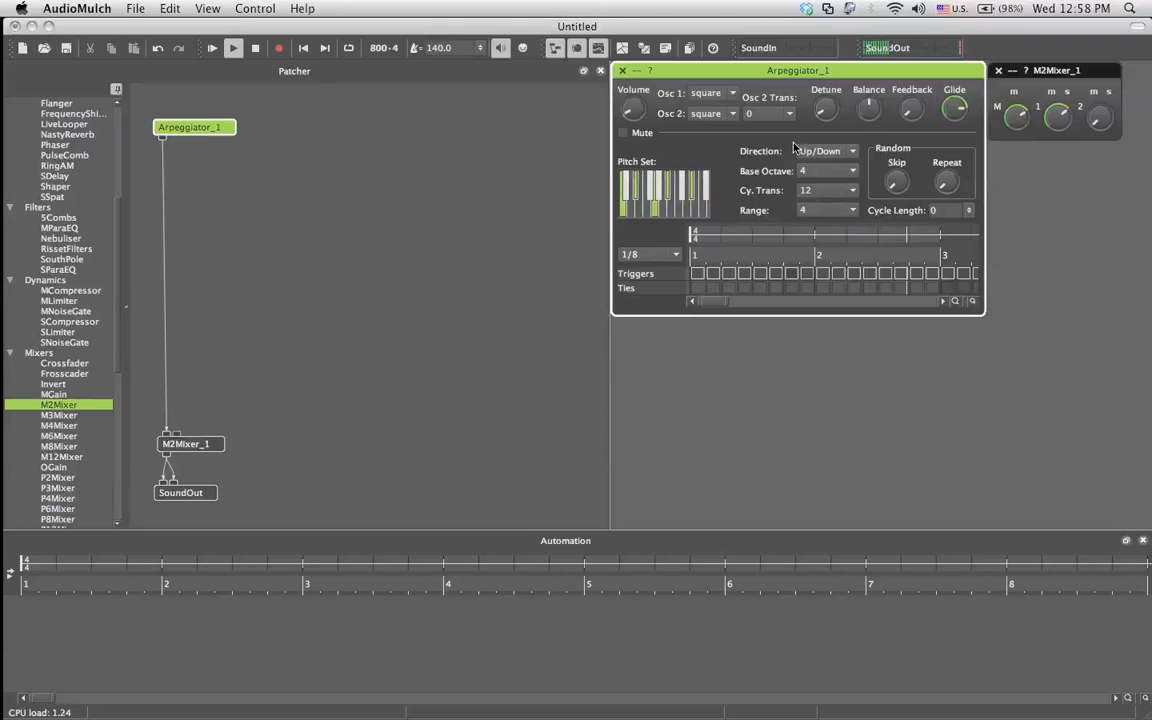
# - Return the note range to 1 and adjust the random repeat amount
pyautogui.click(830, 210)
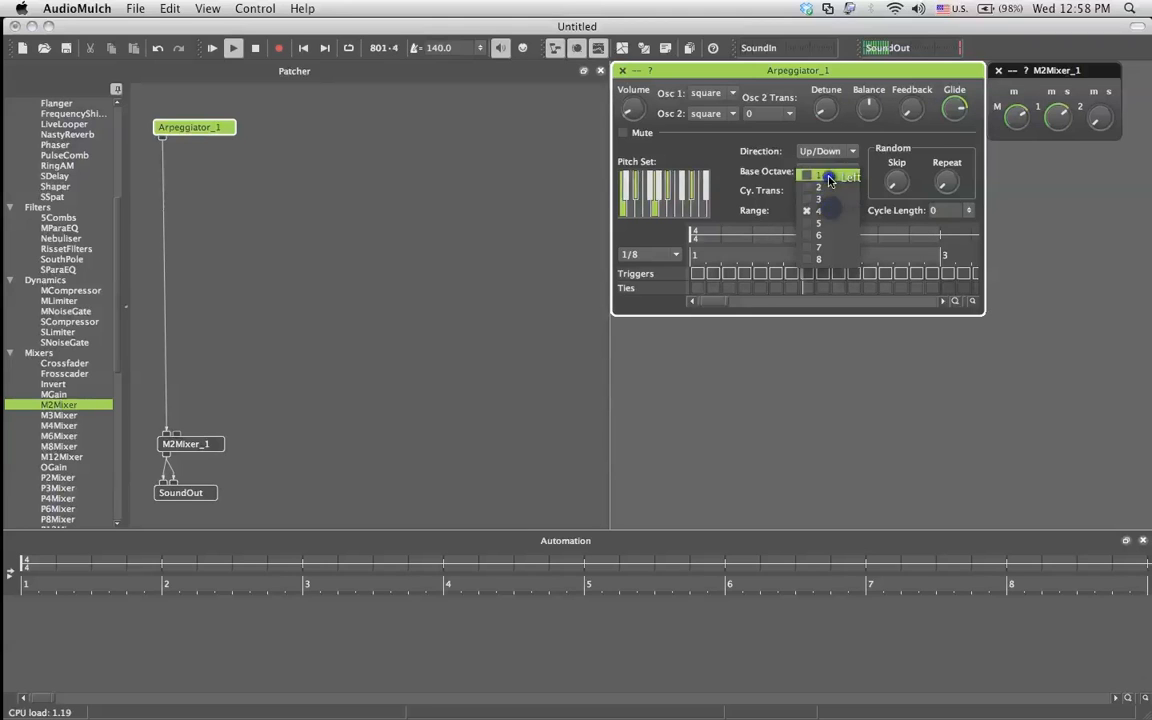
pyautogui.click(828, 178)
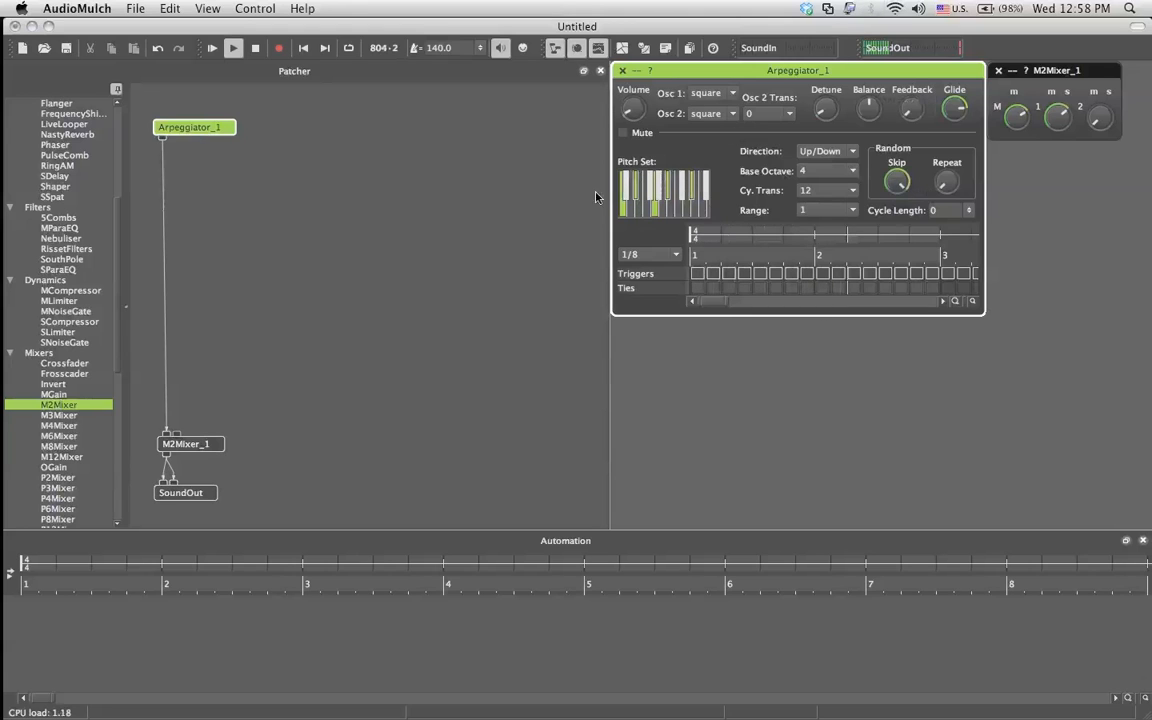
pyautogui.moveTo(950, 200); pyautogui.dragTo(1015, 428)
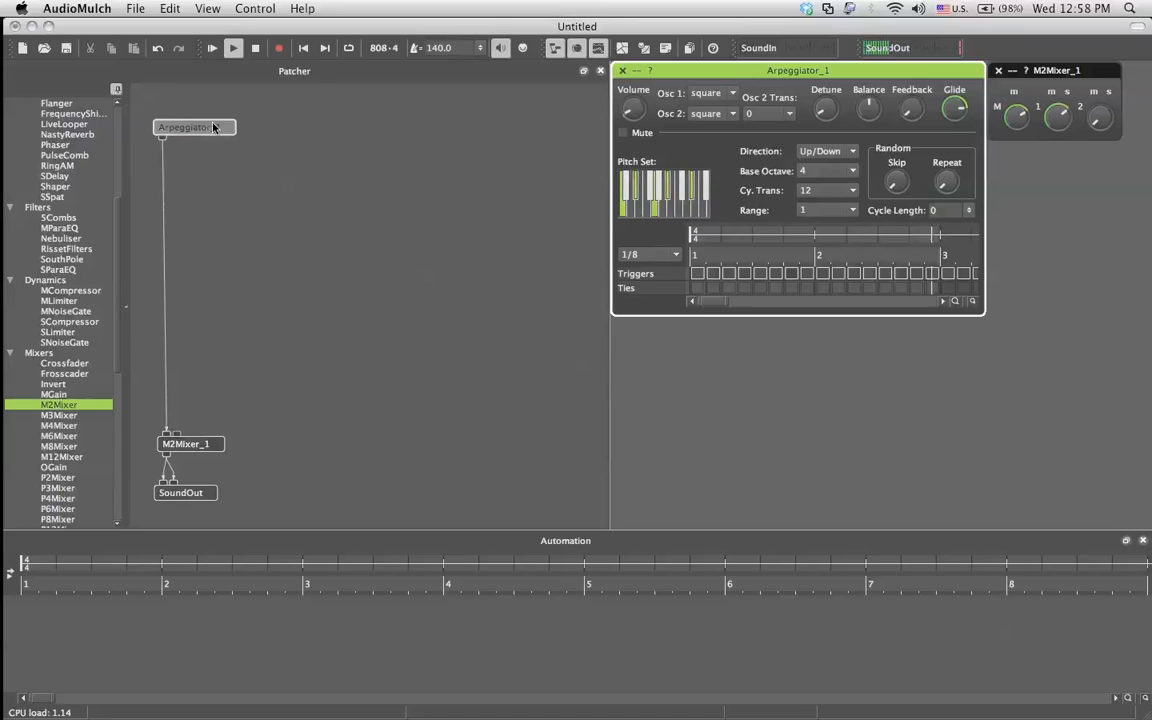
# - Duplicate Arpeggiator_1 with Cmd+D to create Arpeggiator_2
pyautogui.click(170, 127)
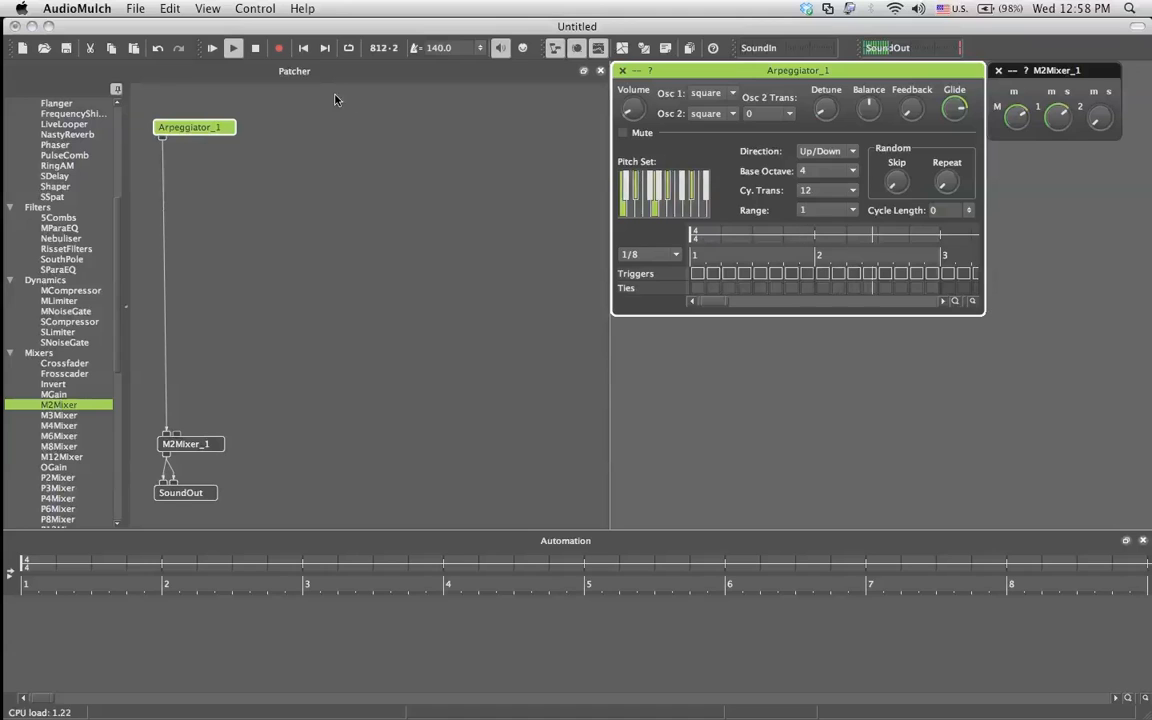
pyautogui.press('super+d')
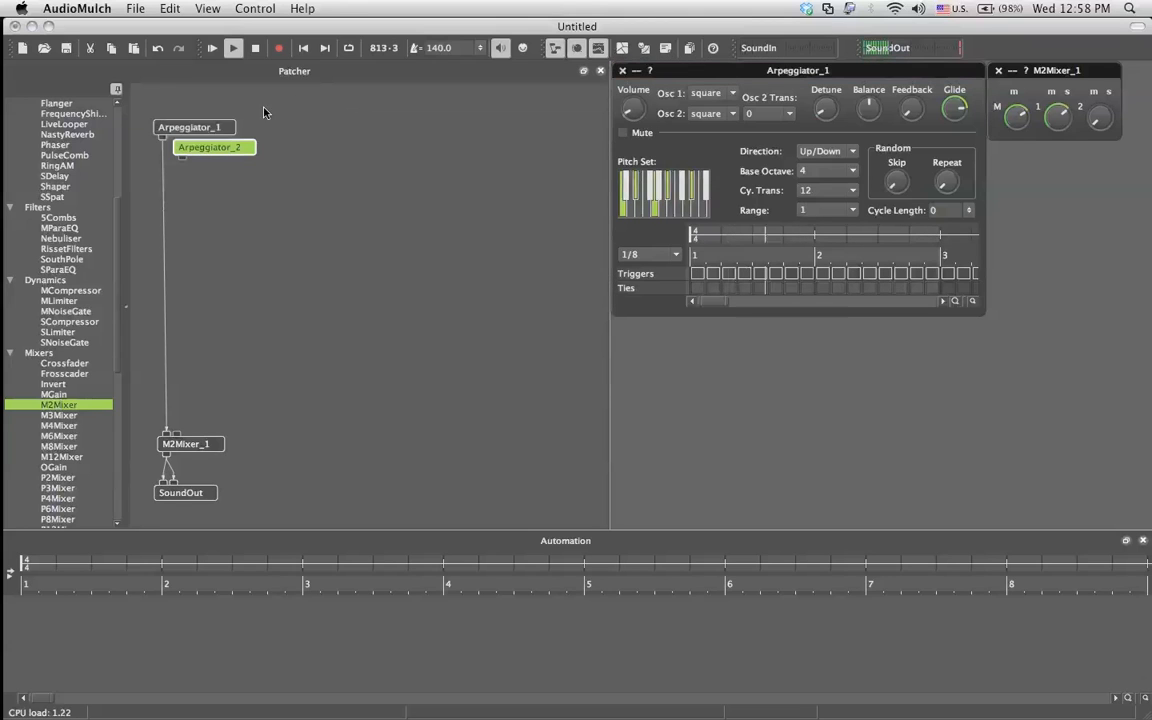
pyautogui.click(184, 159)
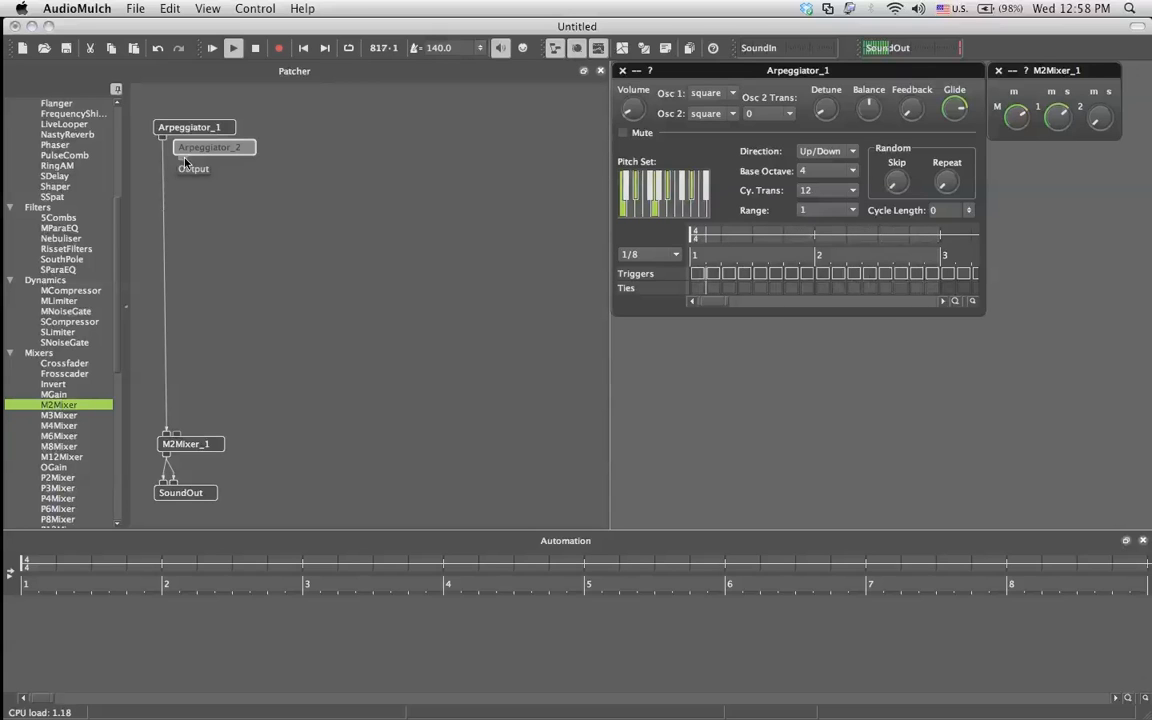
# - Feed Arpeggiator_2 into the mixer's second input, raising it to about -5.7 dB
pyautogui.moveTo(184, 161); pyautogui.dragTo(181, 446)
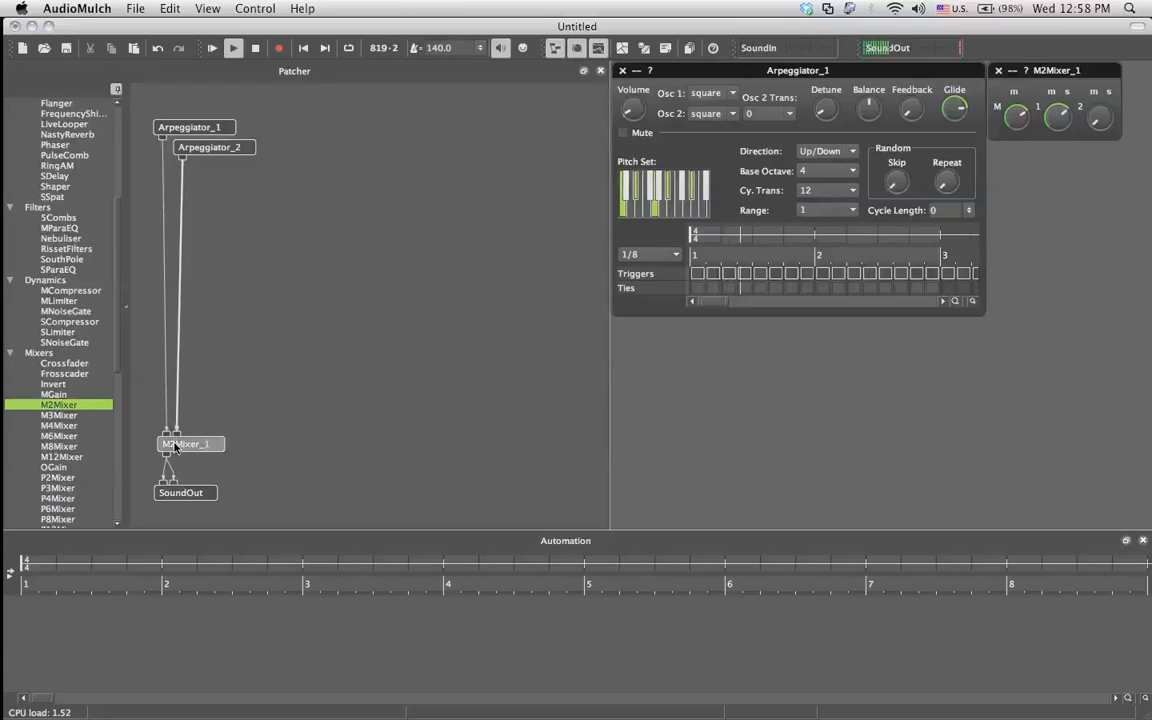
pyautogui.moveTo(1099, 118)
pyautogui.moveTo(1097, 117); pyautogui.dragTo(1097, 73)
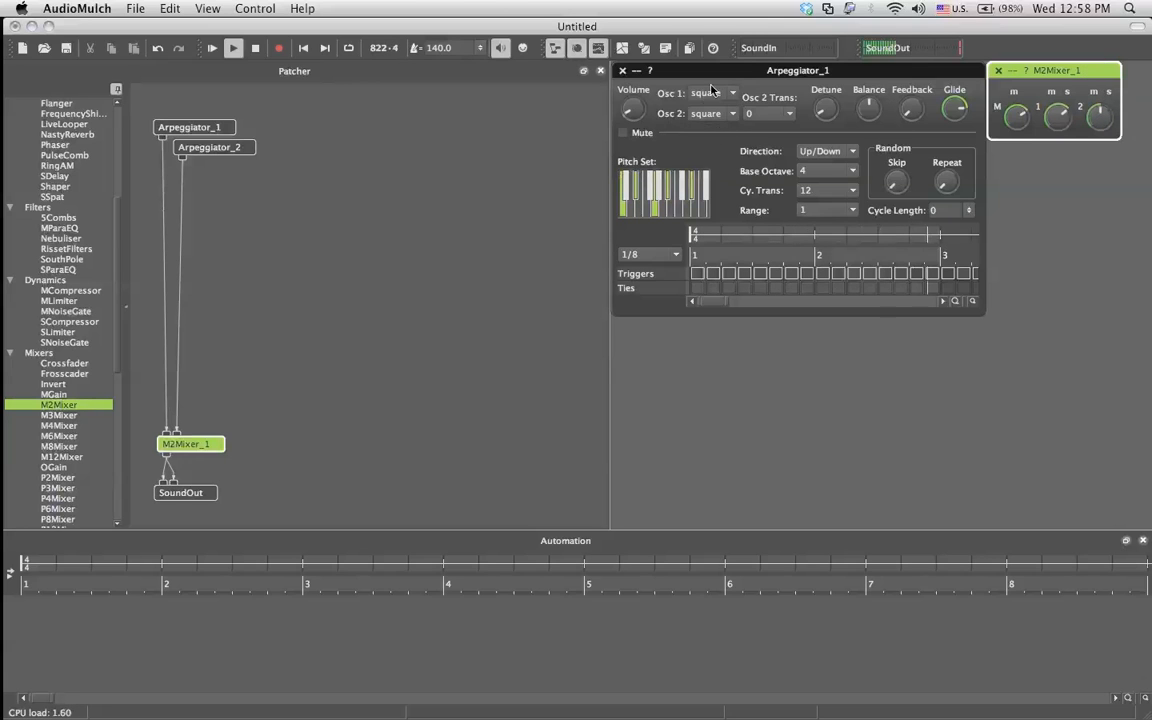
# - Bring up Arpeggiator_2's settings beneath Arpeggiator_1's and set its step length to 1/4
pyautogui.doubleClick(250, 146)
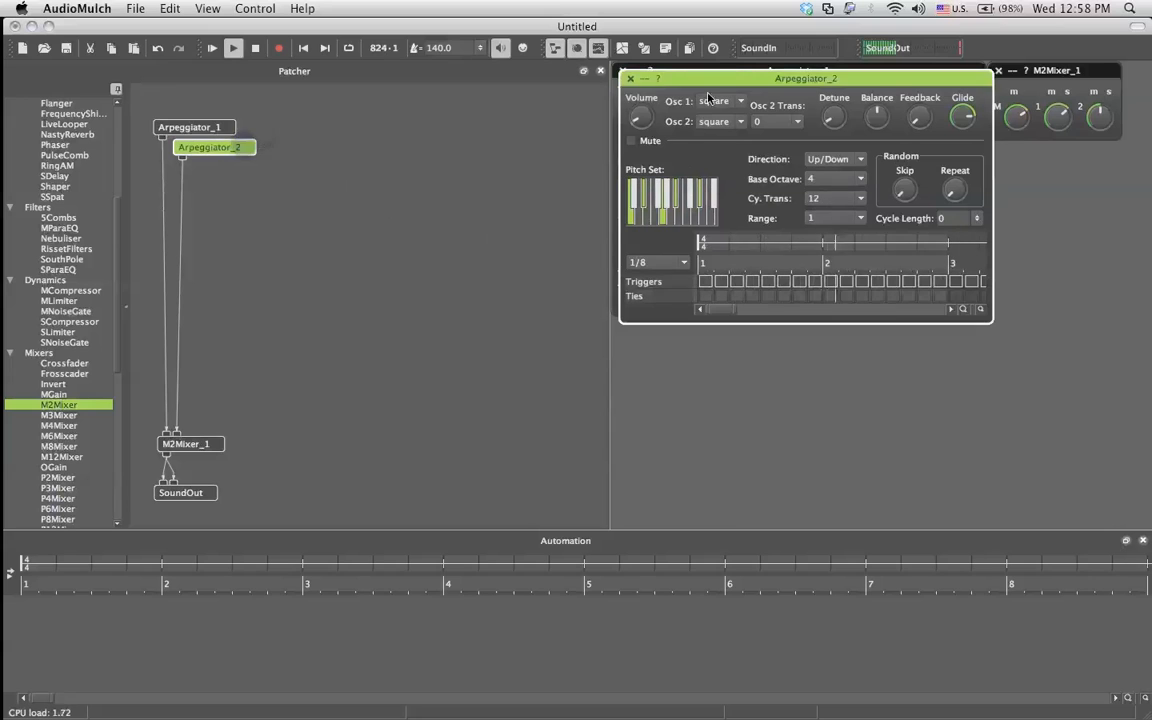
pyautogui.moveTo(709, 75); pyautogui.dragTo(701, 275)
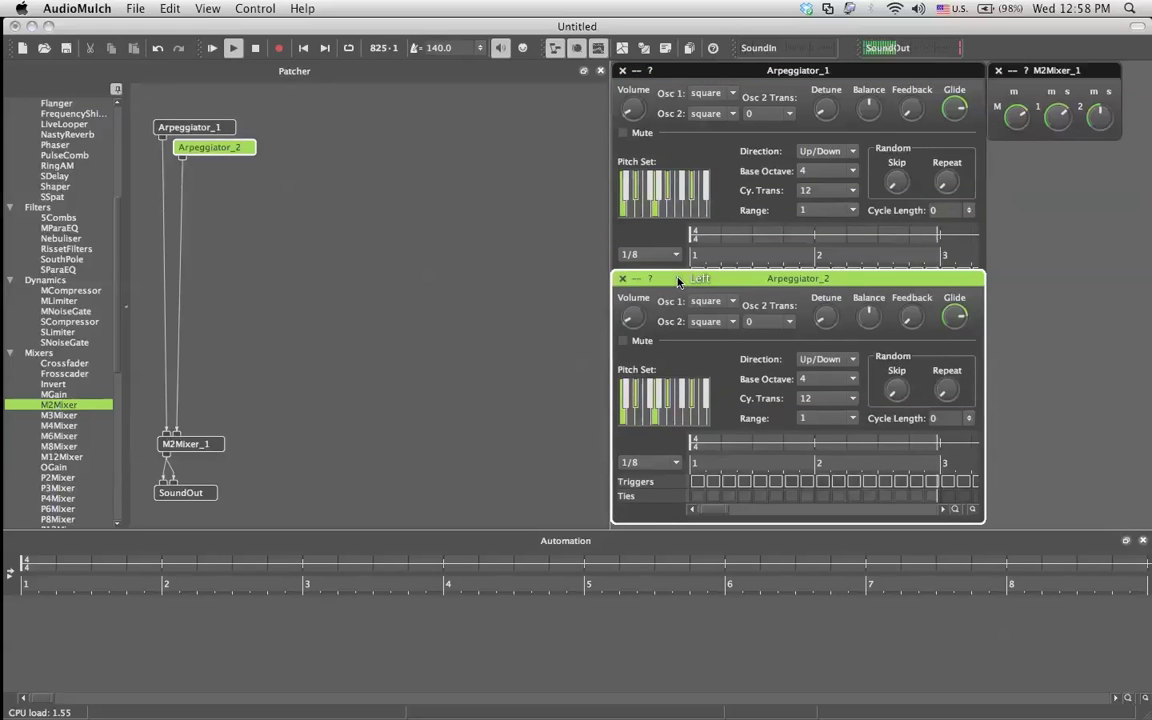
pyautogui.click(624, 467)
pyautogui.click(643, 433)
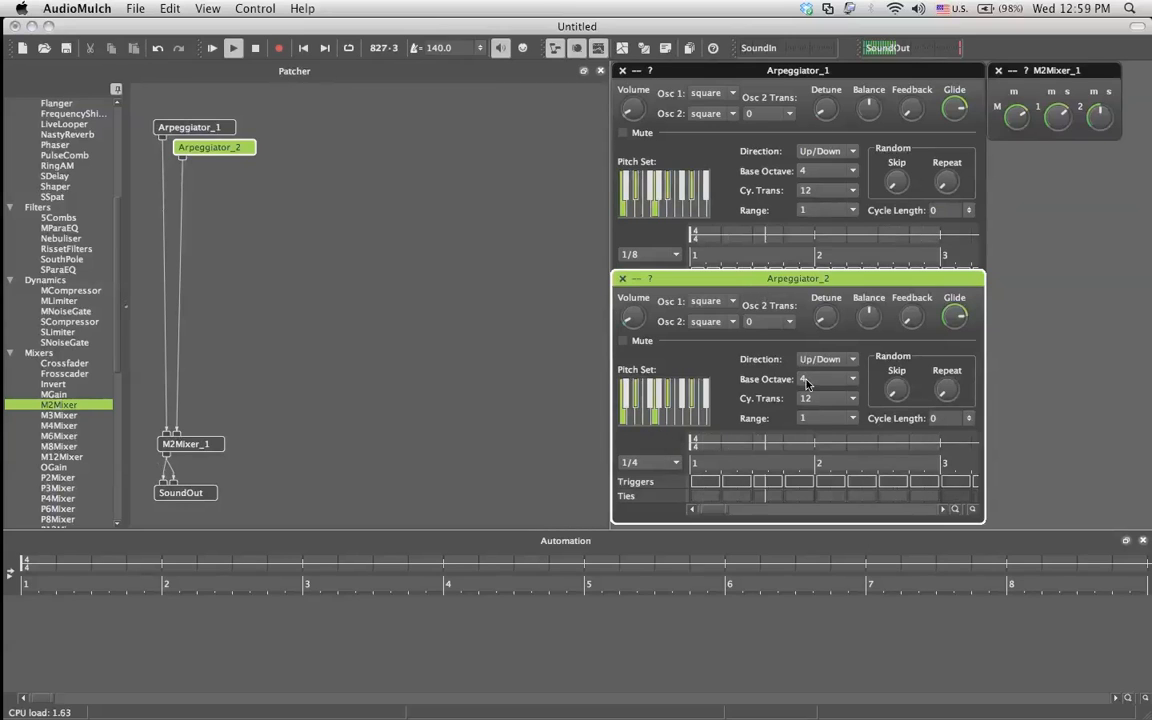
# - Set Arpeggiator_2's note range to 2, keeping the square waveform on its second oscillator
pyautogui.click(806, 416)
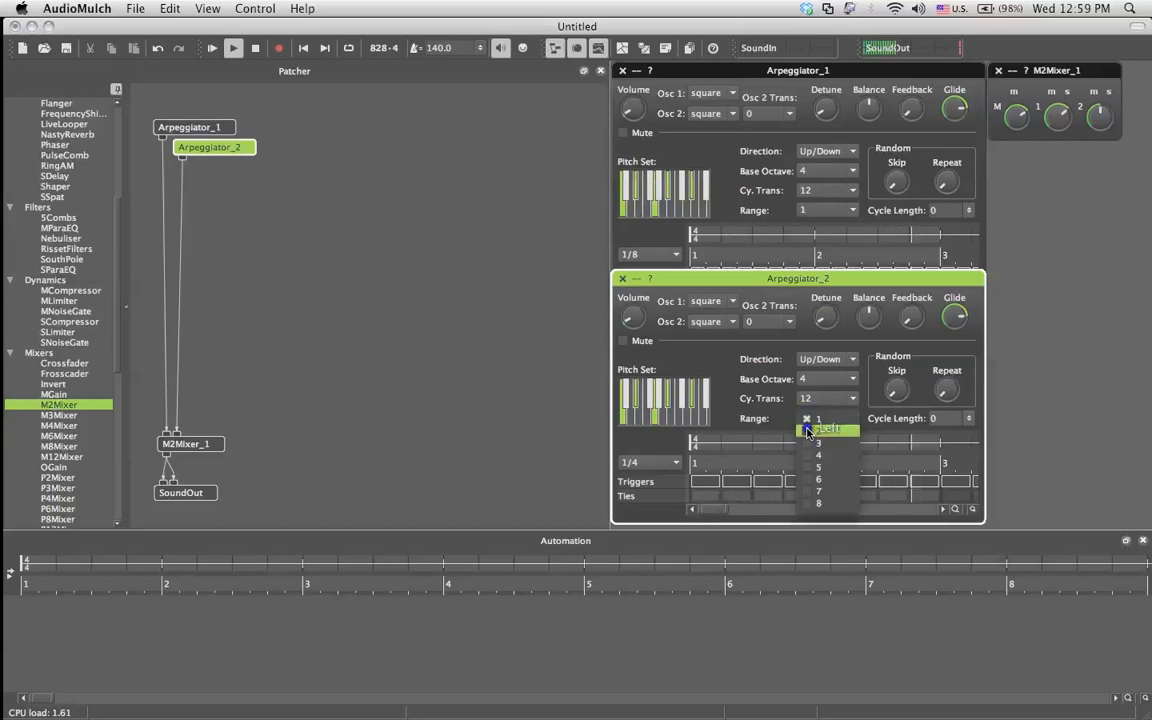
pyautogui.click(808, 430)
pyautogui.click(705, 321)
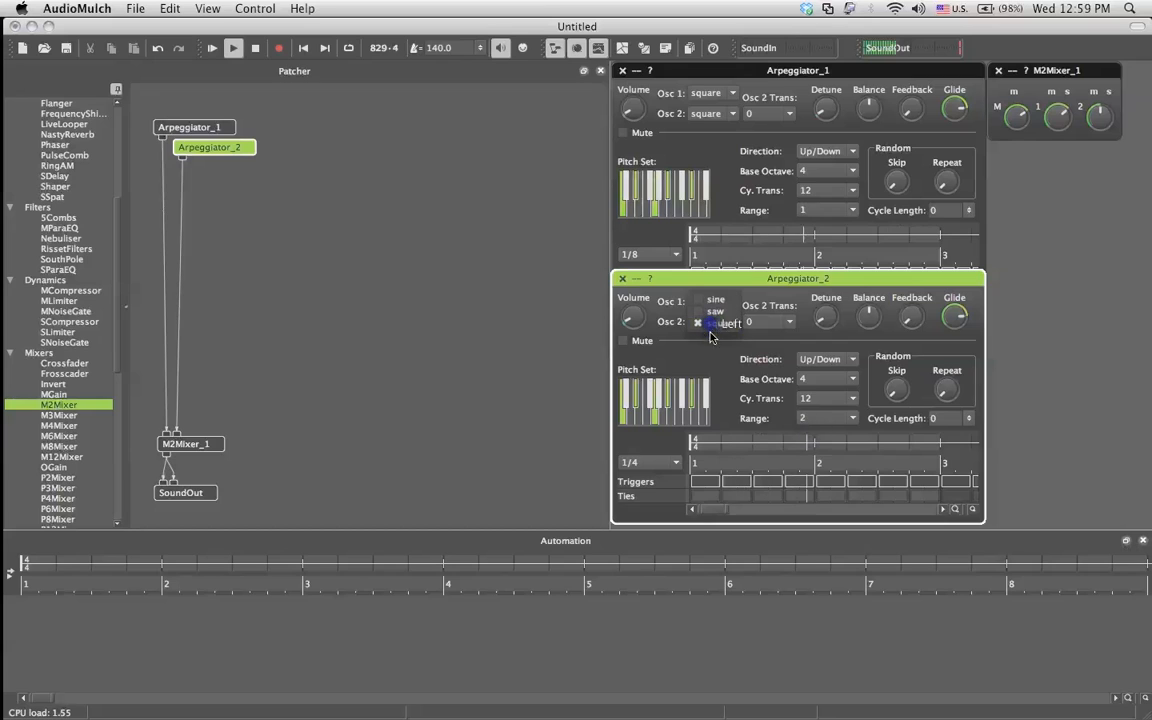
pyautogui.click(720, 250)
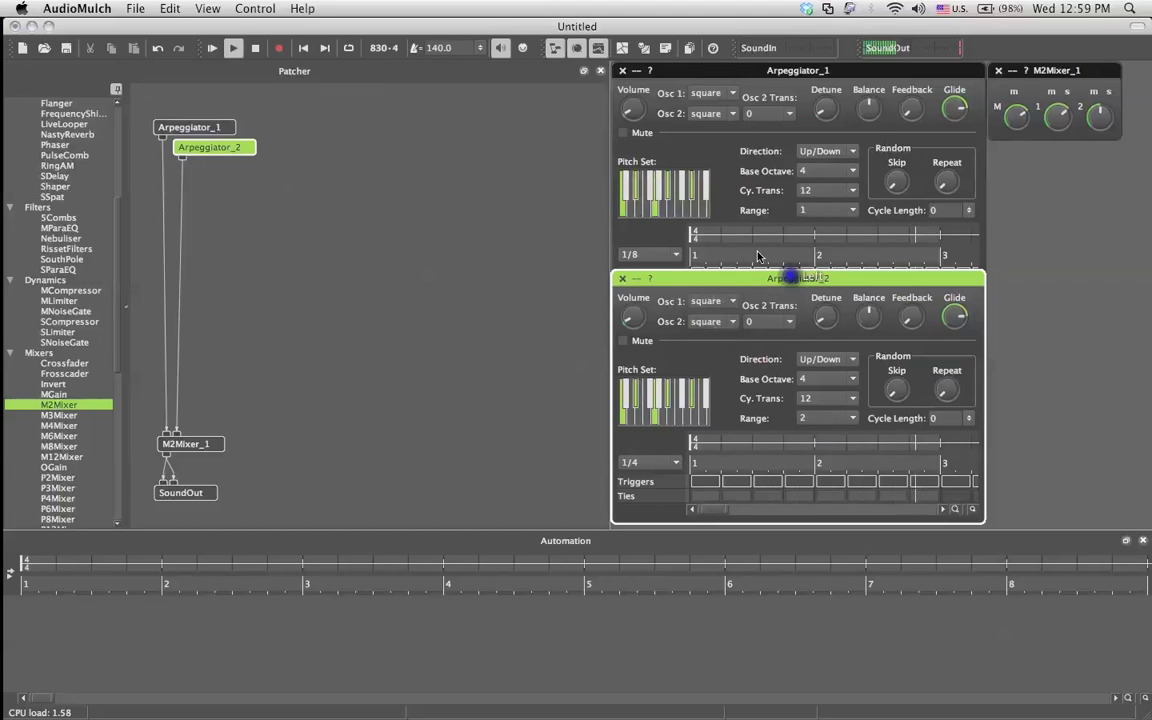
pyautogui.click(745, 71)
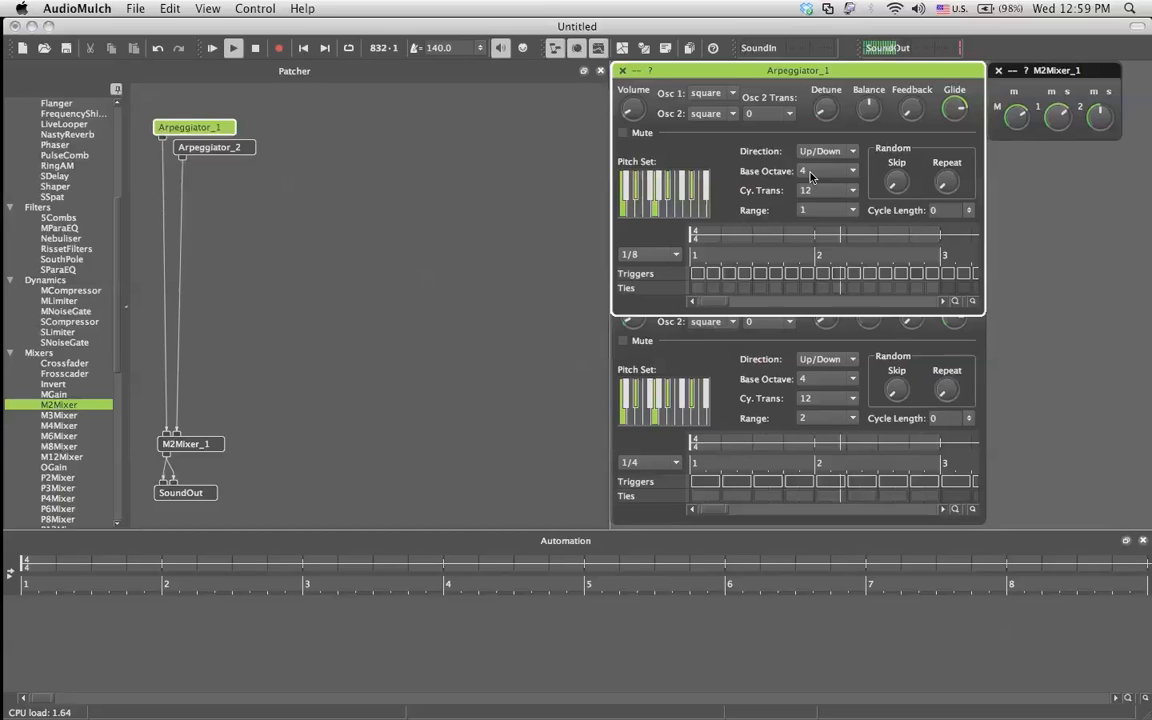
# - Set Arpeggiator_1's base octave to 3 while Arpeggiator_2 stays at 4
pyautogui.click(812, 173)
pyautogui.click(818, 160)
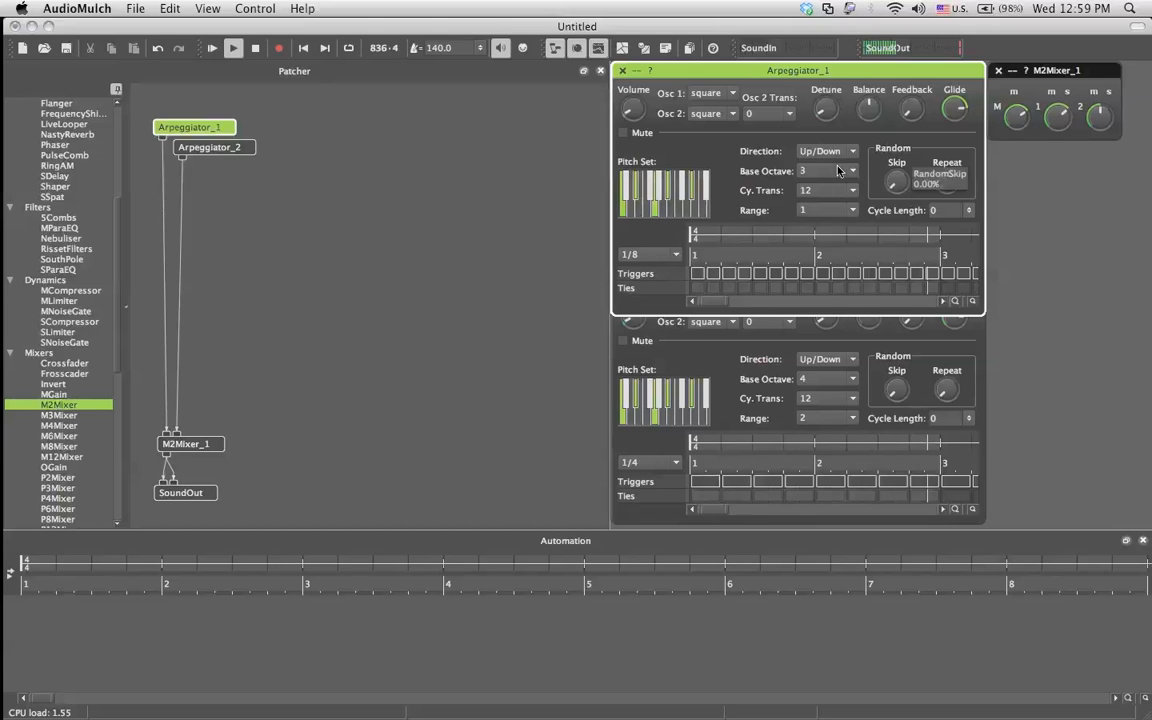
pyautogui.click(727, 366)
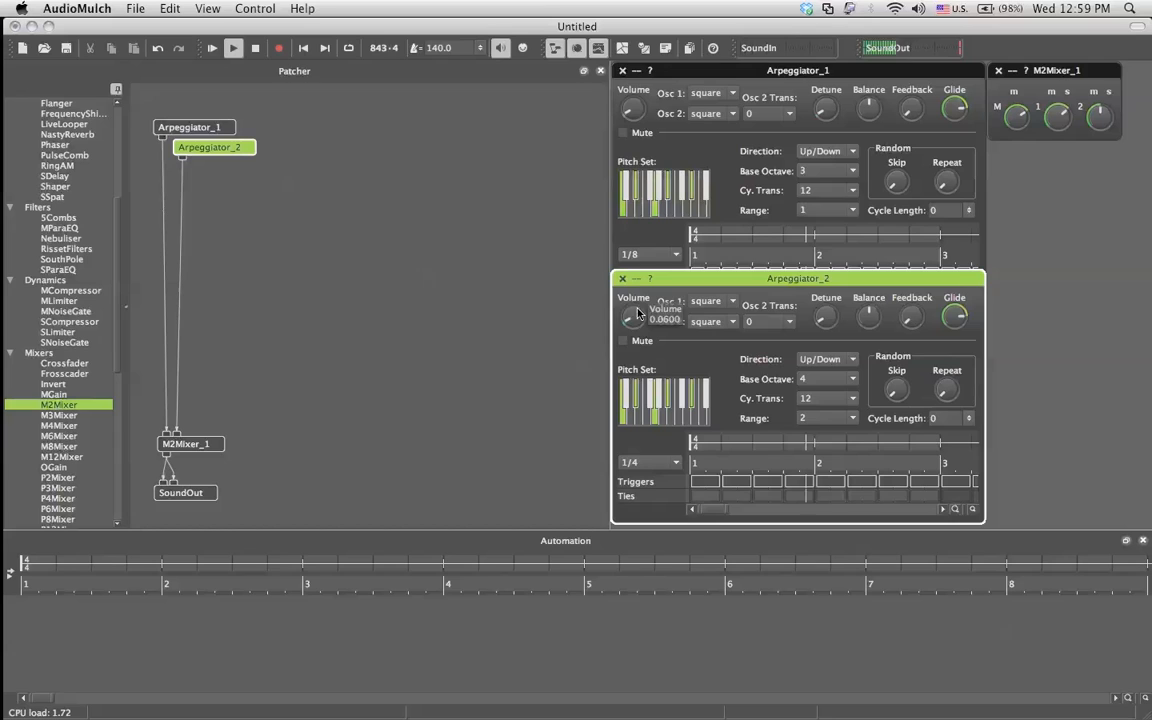
pyautogui.click(637, 118)
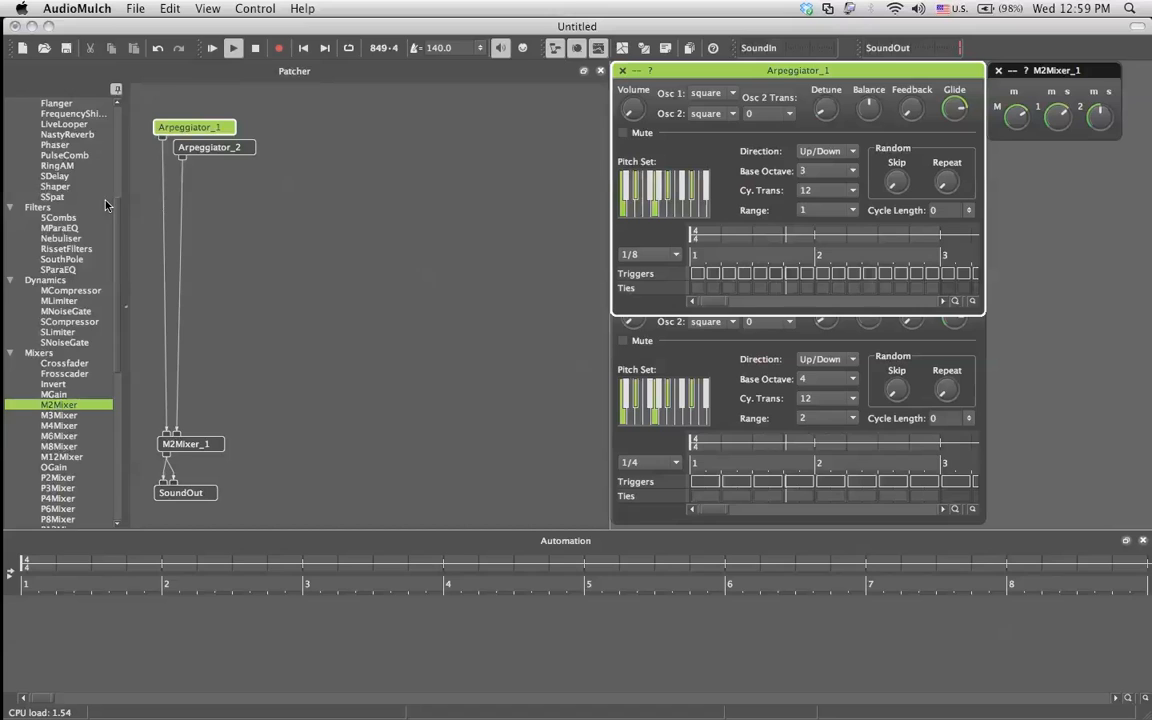
pyautogui.scroll(2, 92, 195)
pyautogui.scroll(3, 91, 204)
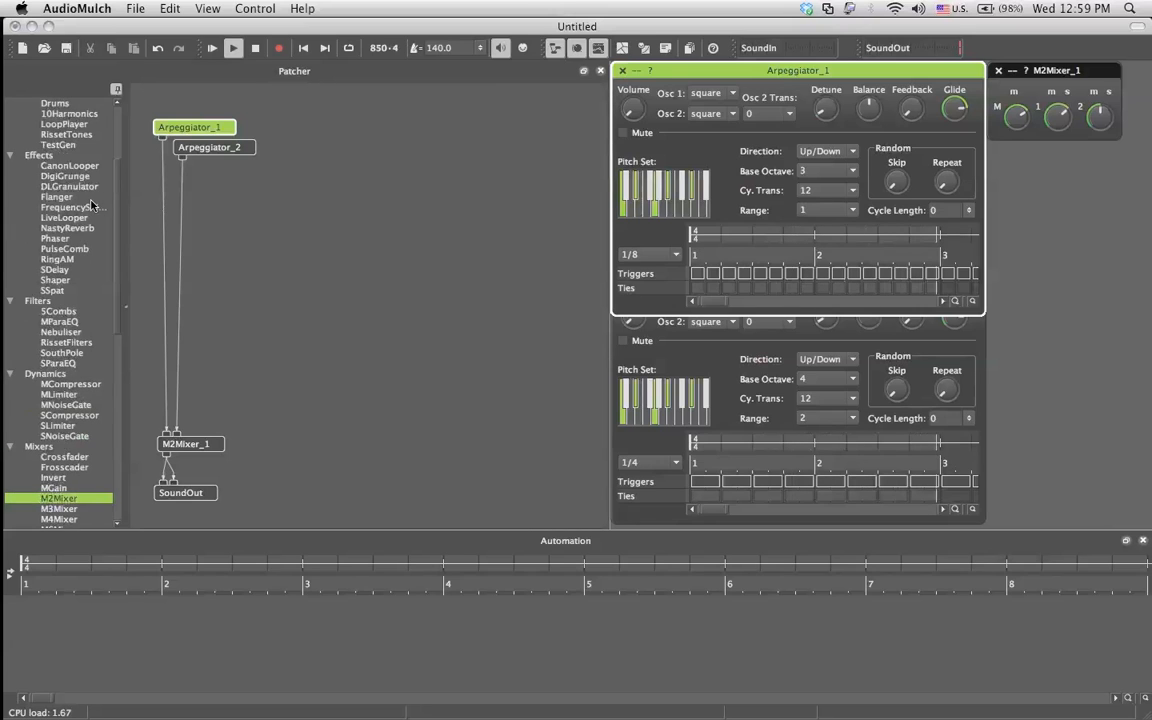
pyautogui.scroll(3, 91, 204)
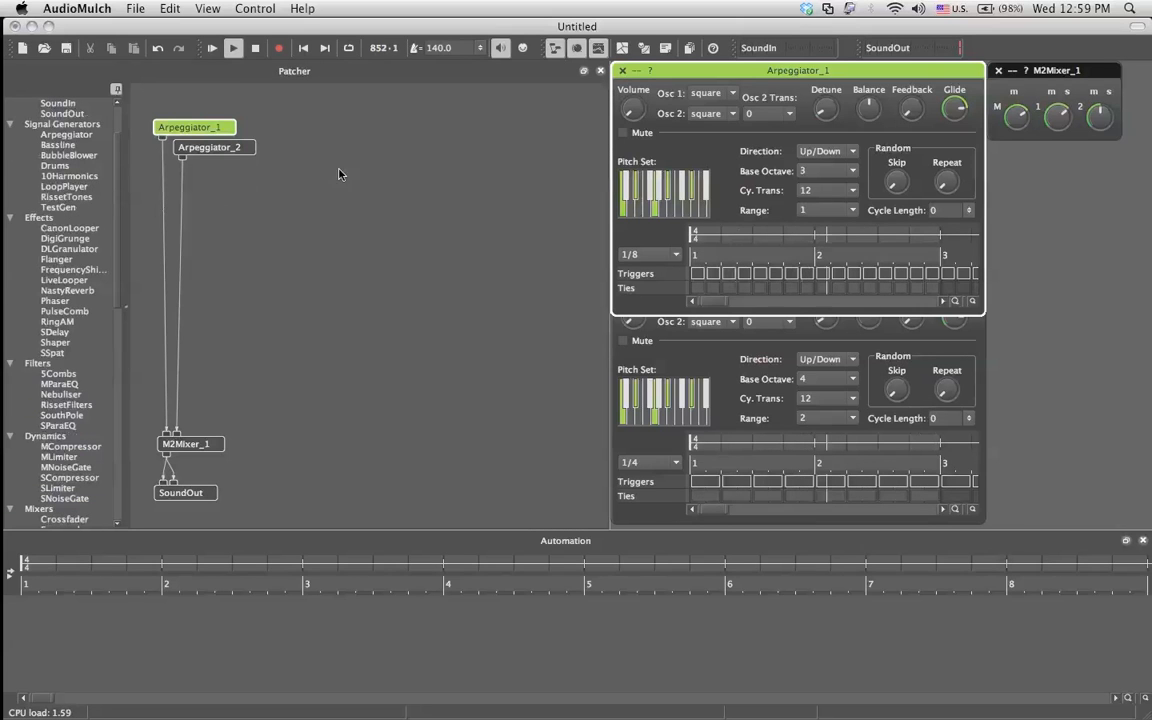